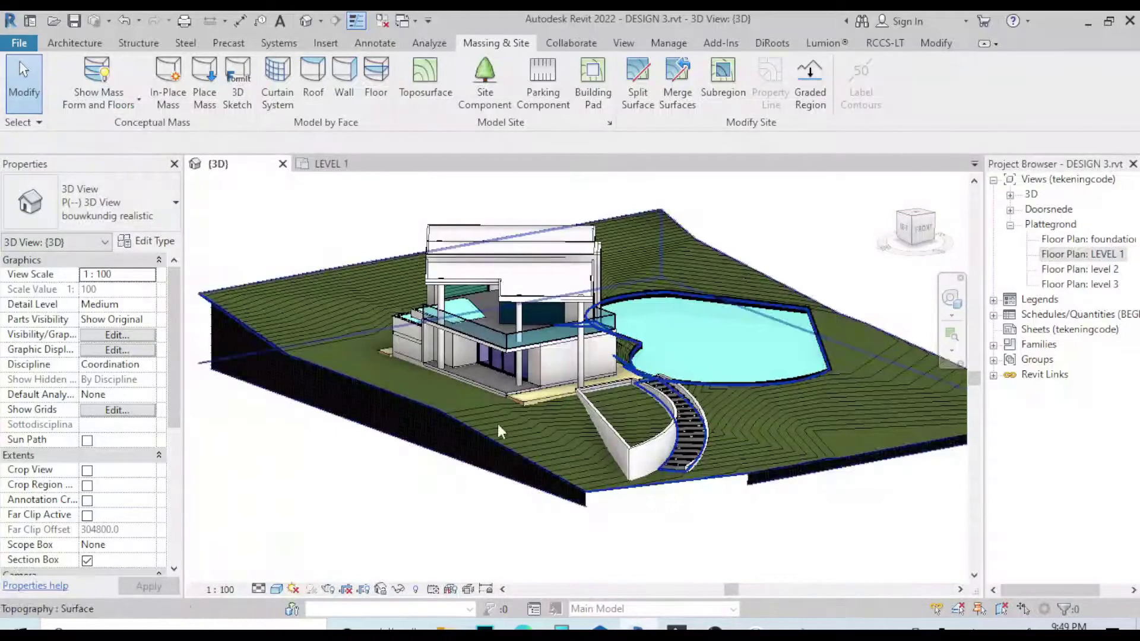
Step: Orbit the 3D view of the house and pool, then bring up the LEVEL 1 floor plan
scroll(707, 398, up, 3)
shift+middle_drag(707, 397, 540, 455)
scroll(706, 523, down, 3)
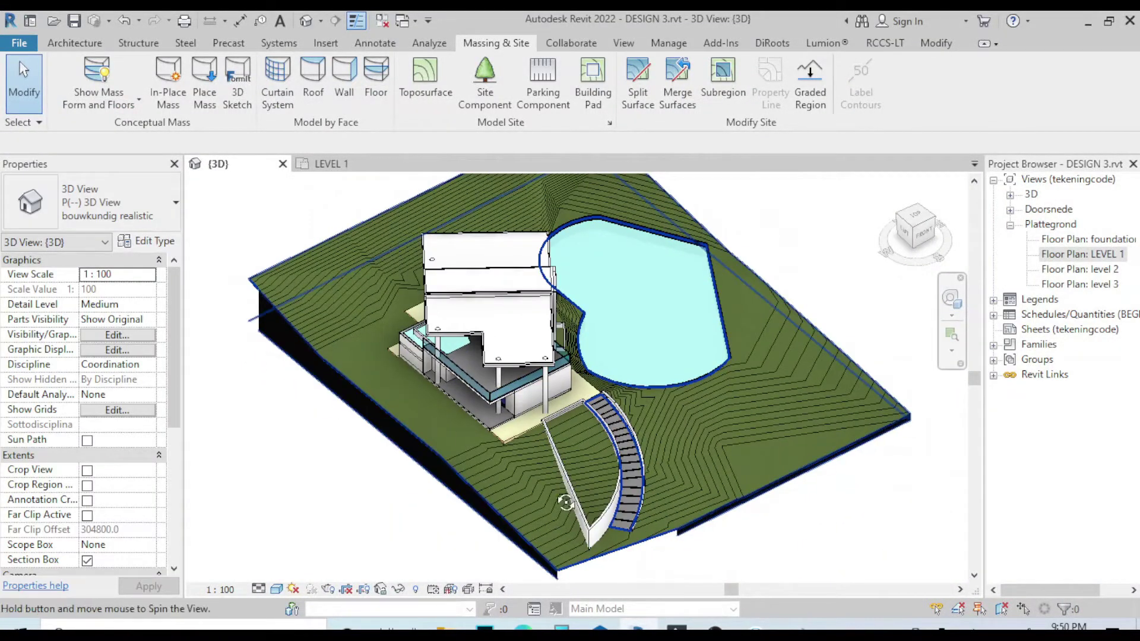
shift+middle_drag(565, 503, 350, 202)
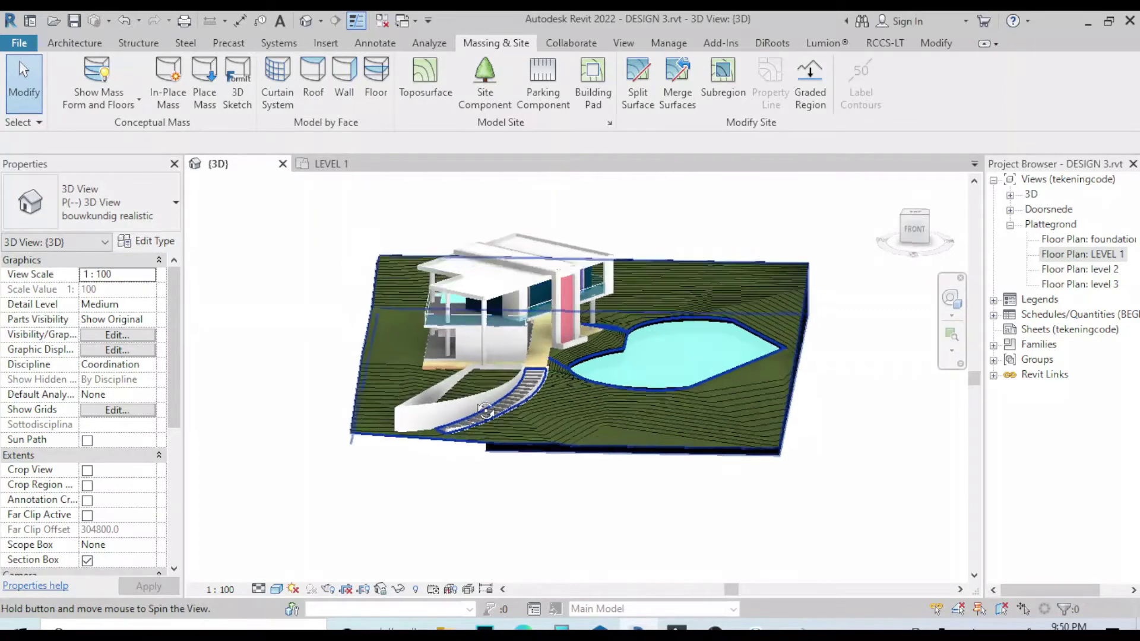
click(323, 159)
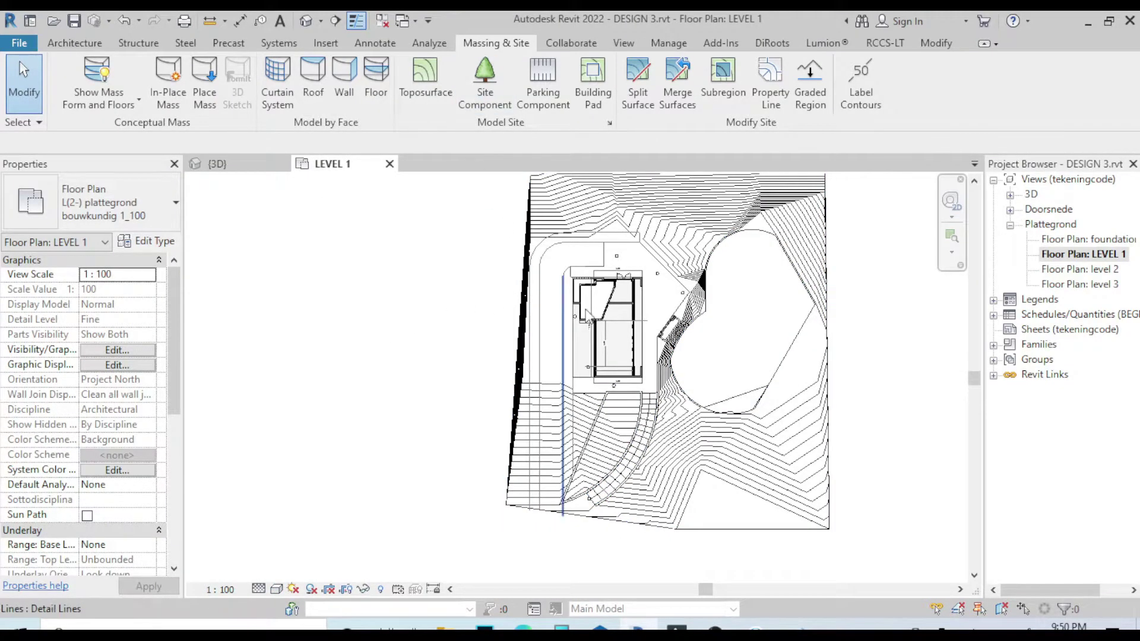
scroll(585, 333, up, 2)
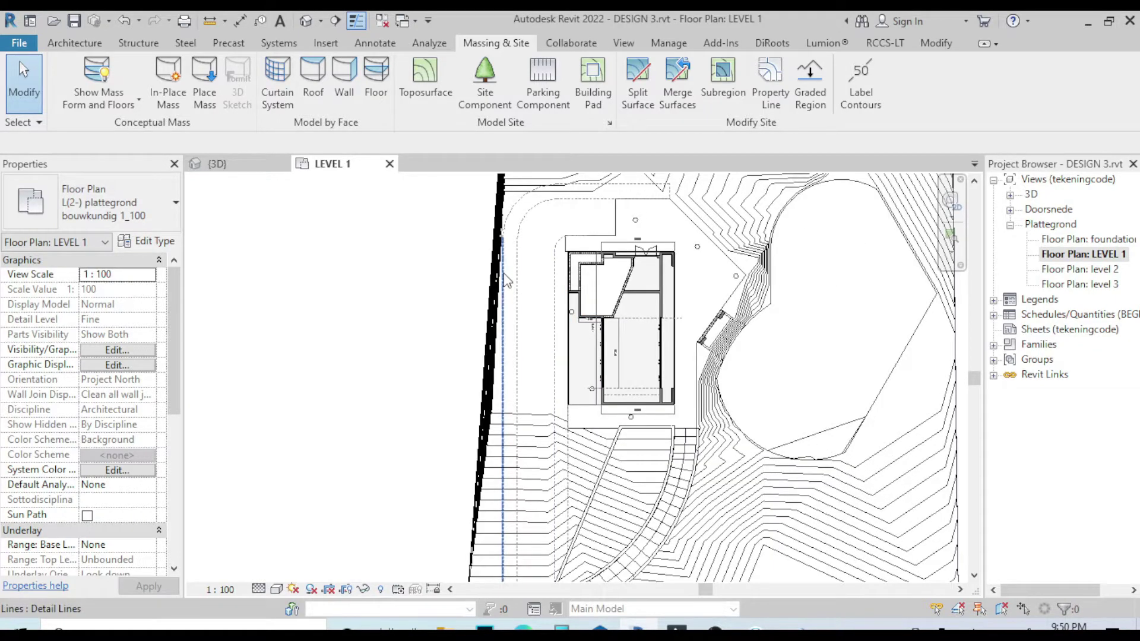
Step: Start a topography subregion and pick the curved, top and house-side edges as its boundary
click(722, 95)
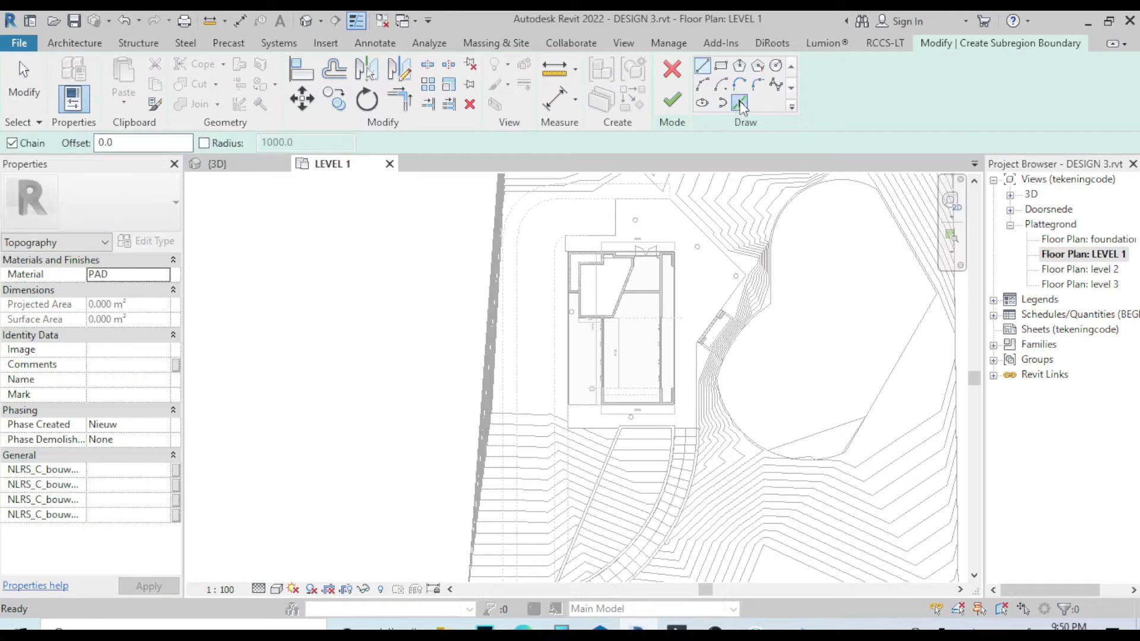
click(739, 104)
click(526, 215)
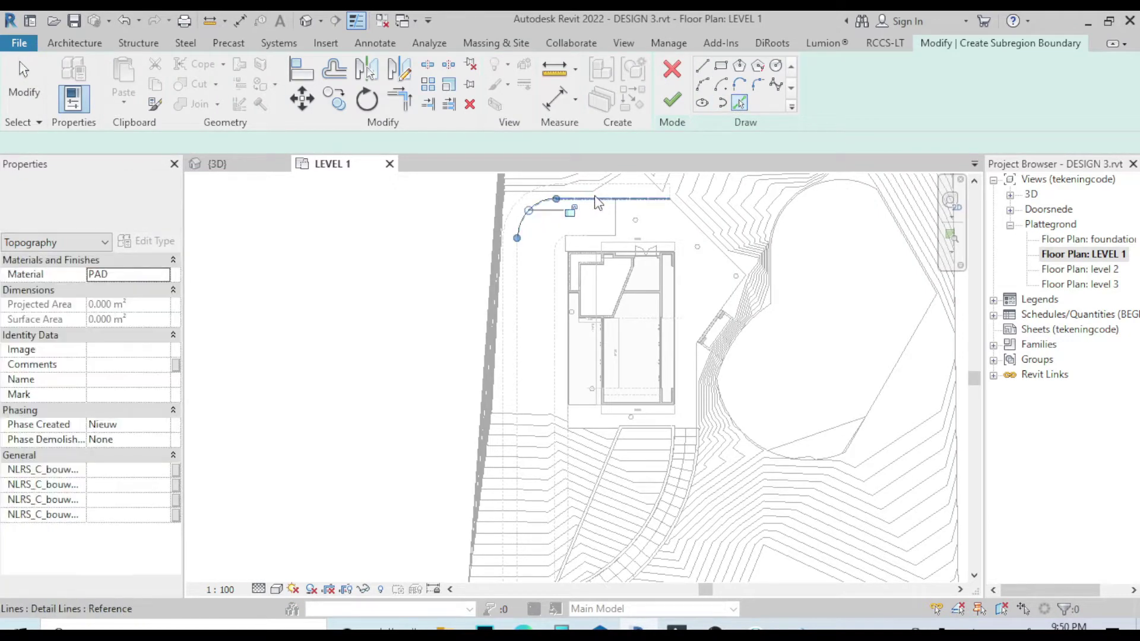
click(598, 201)
click(594, 237)
scroll(593, 237, up, 2)
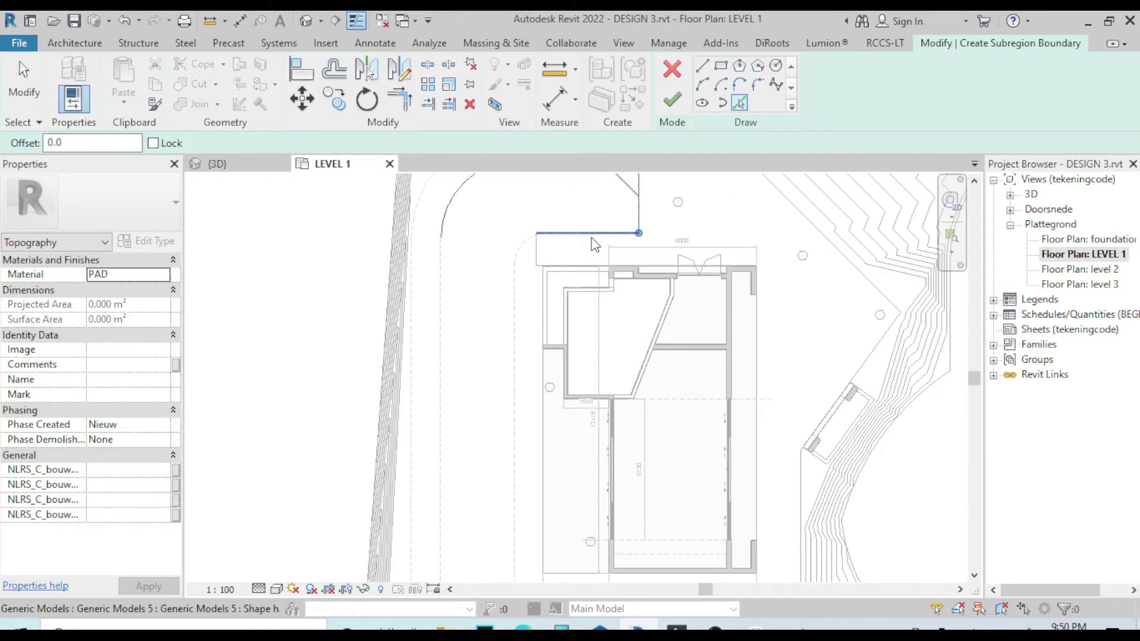
click(593, 237)
click(524, 253)
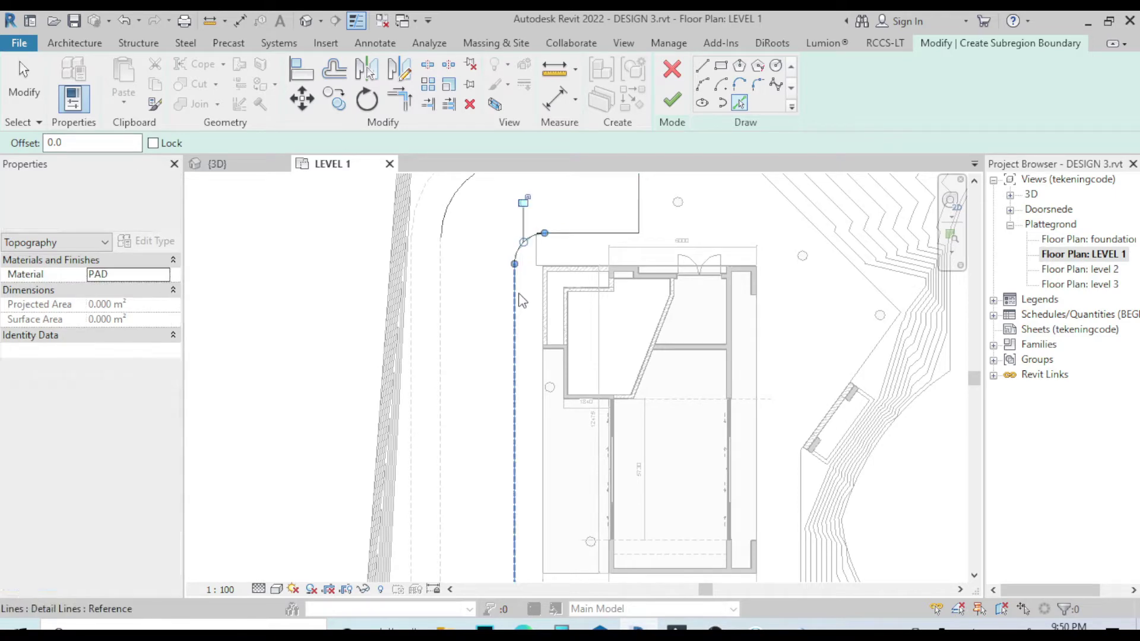
scroll(480, 306, down, 2)
scroll(479, 304, down, 1)
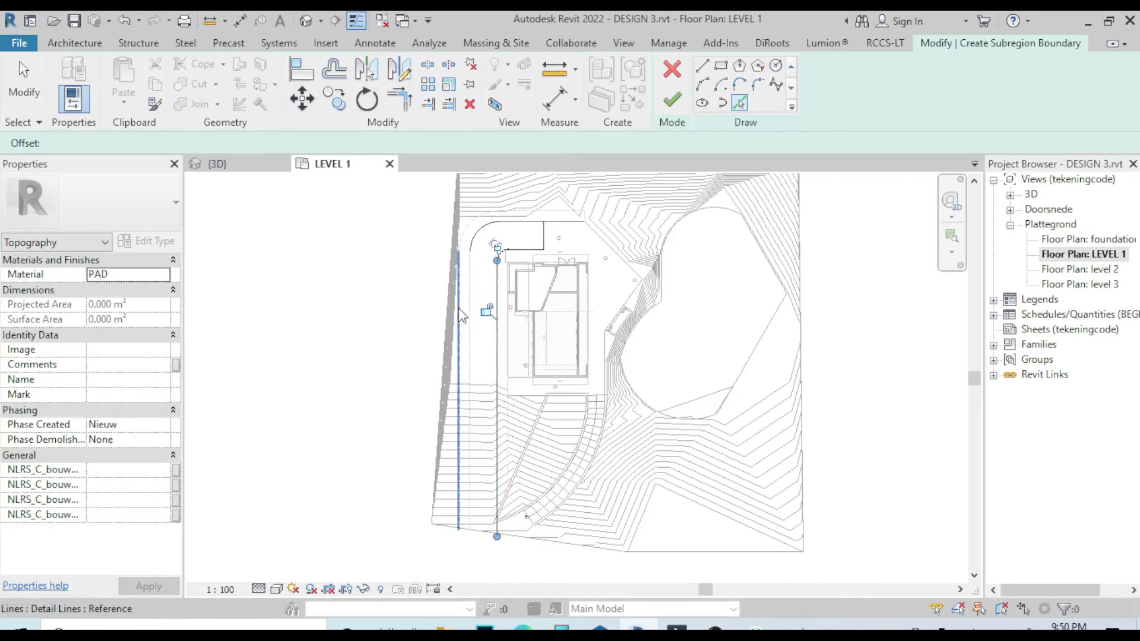
scroll(489, 543, up, 2)
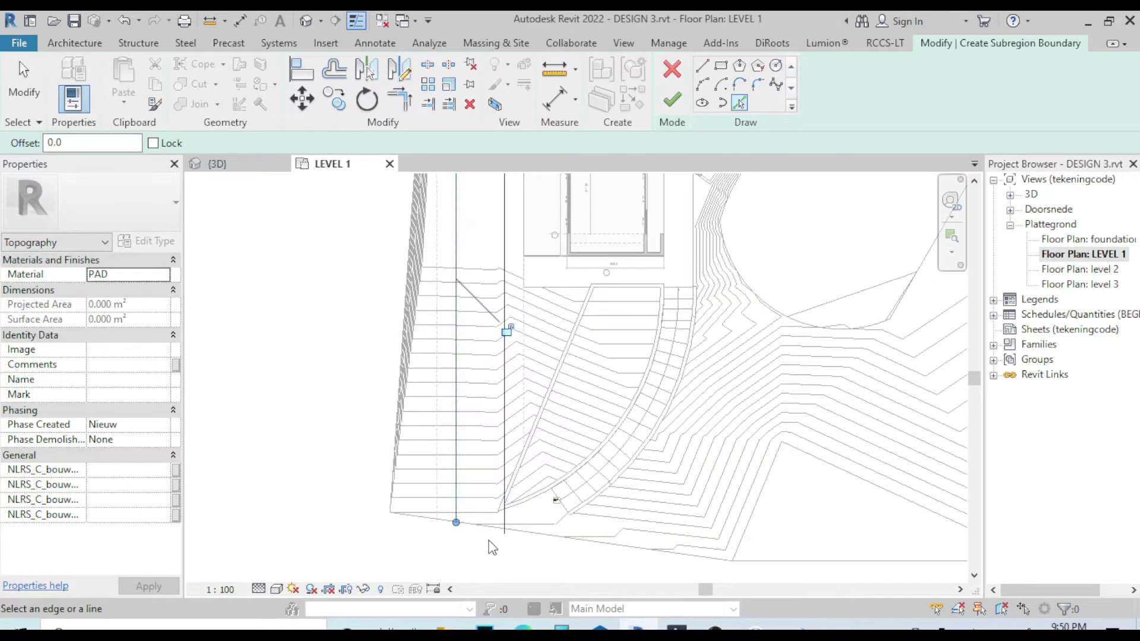
scroll(555, 501, up, 1)
Step: Draw straight boundary lines down to the site edge and across the driveway's bottom
click(702, 67)
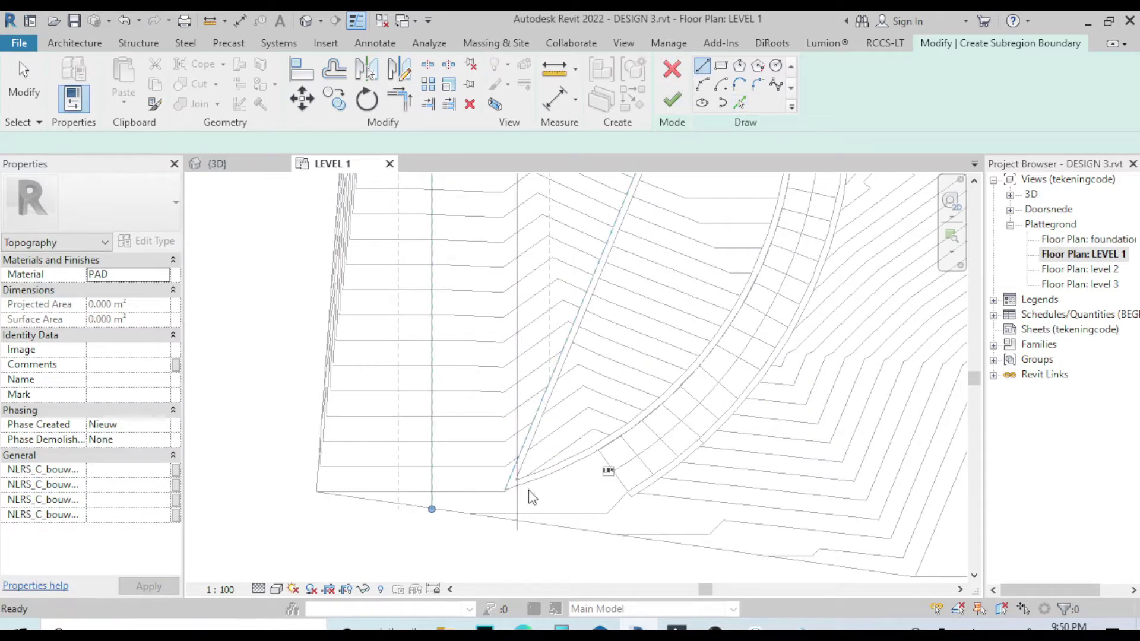
scroll(515, 528, up, 2)
scroll(523, 532, up, 2)
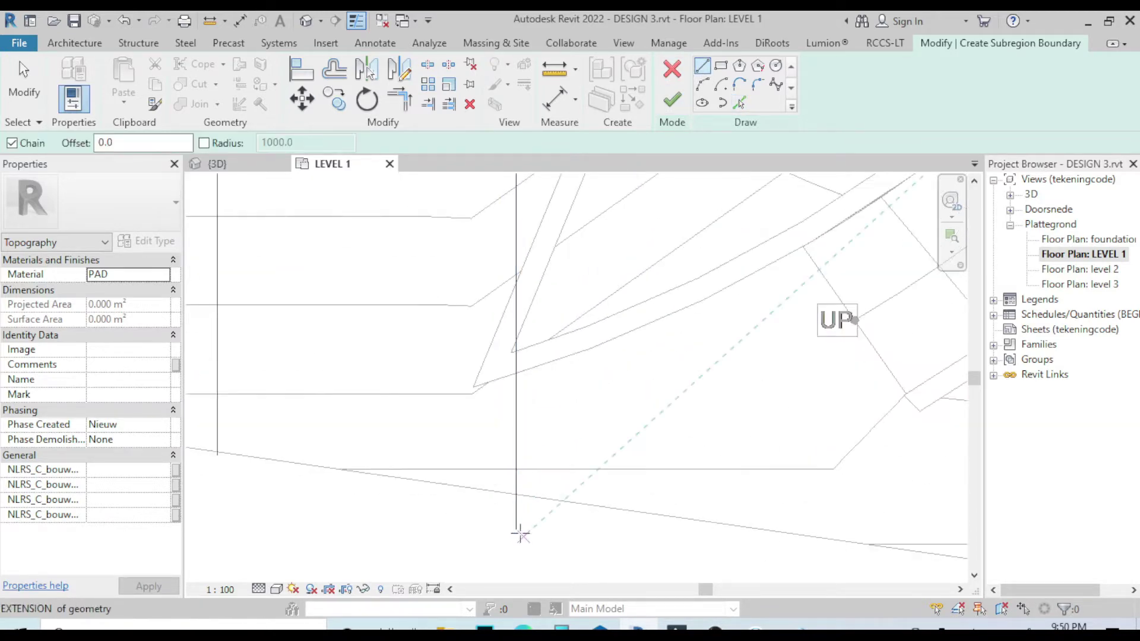
click(520, 530)
scroll(580, 516, down, 2)
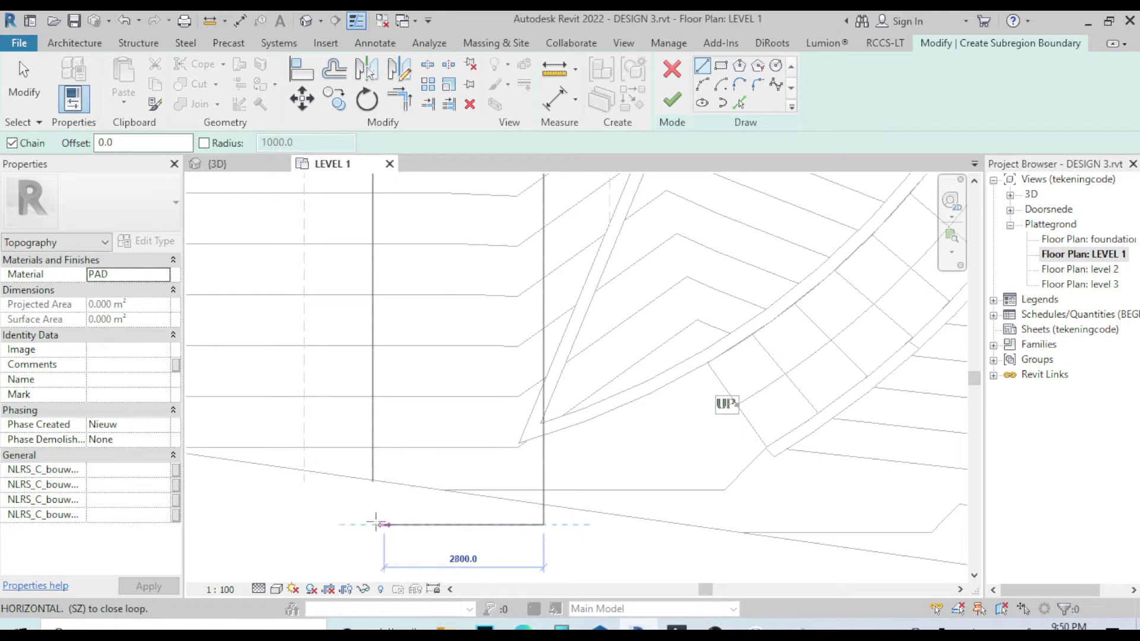
click(360, 525)
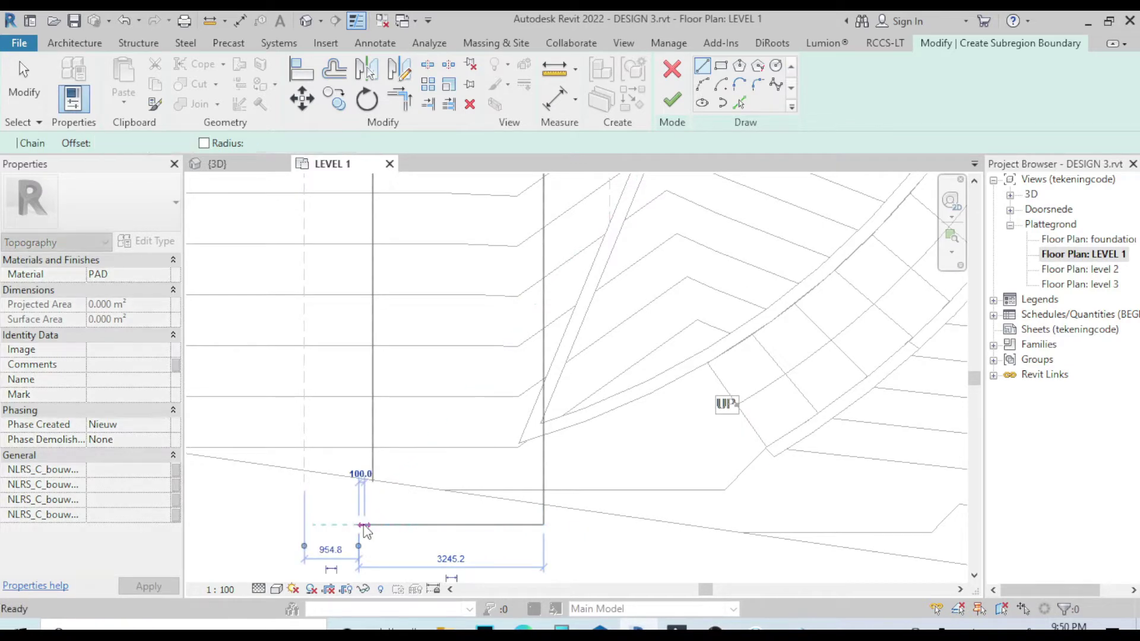
key(Escape)
key(Escape)
Step: Trim the top boundary lines into a corner with TR and finish the subregion
key(t)
key(r)
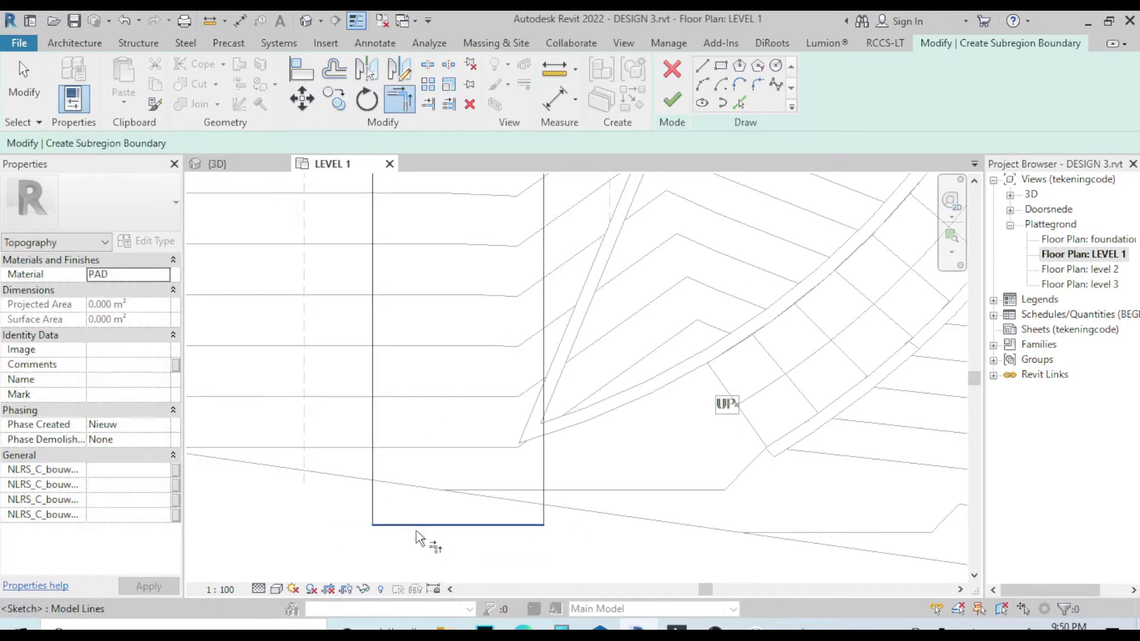
scroll(418, 536, down, 5)
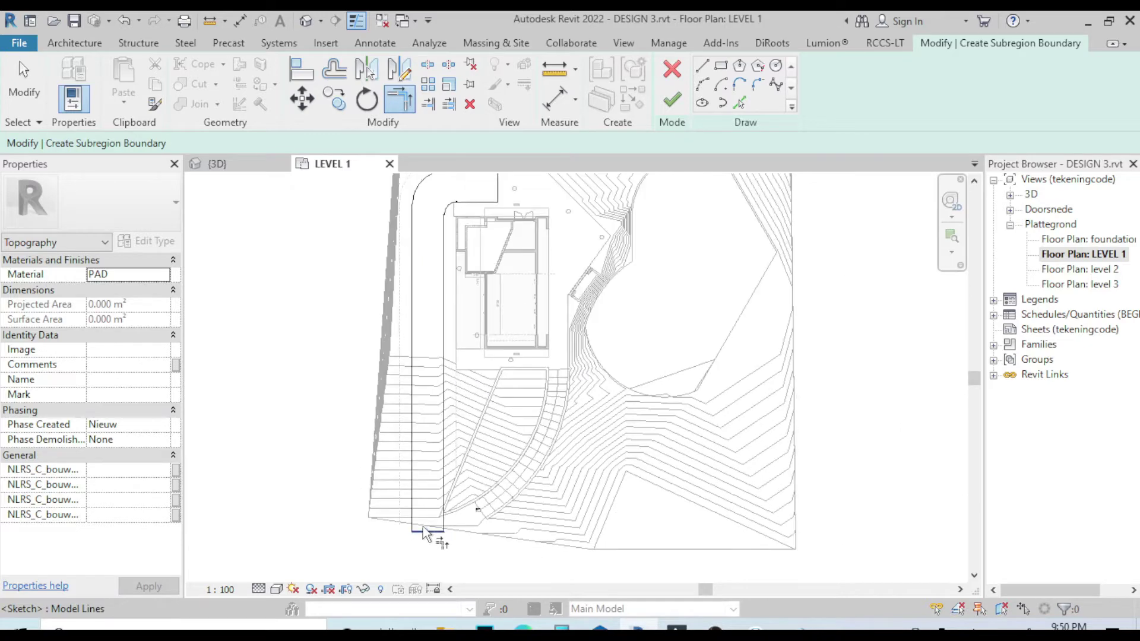
scroll(439, 451, down, 1)
scroll(452, 202, up, 5)
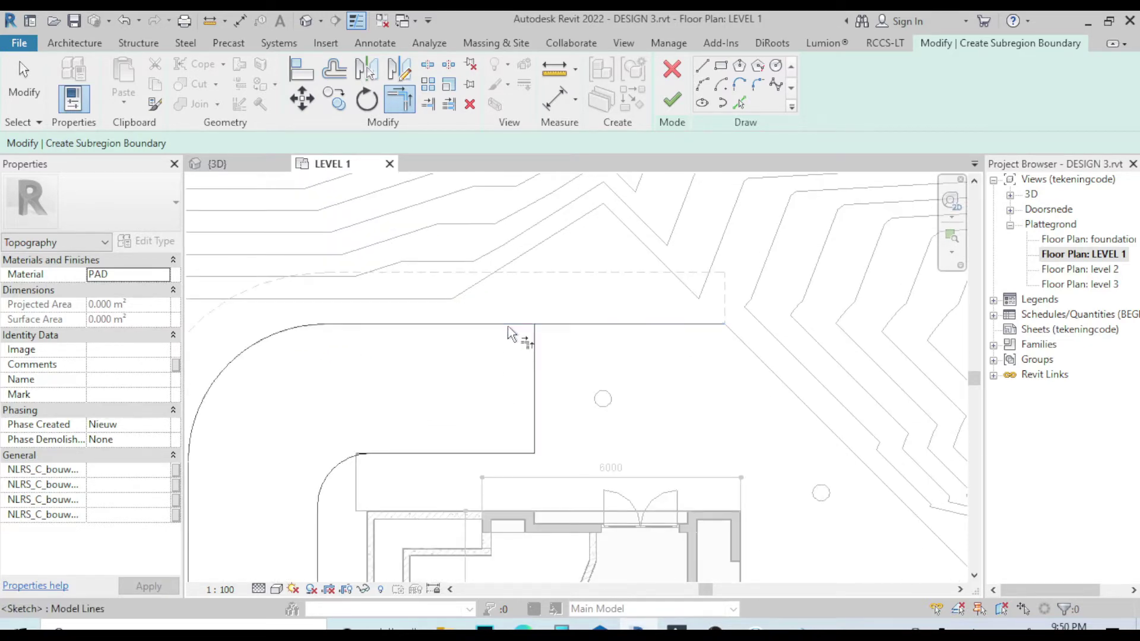
click(508, 325)
click(535, 350)
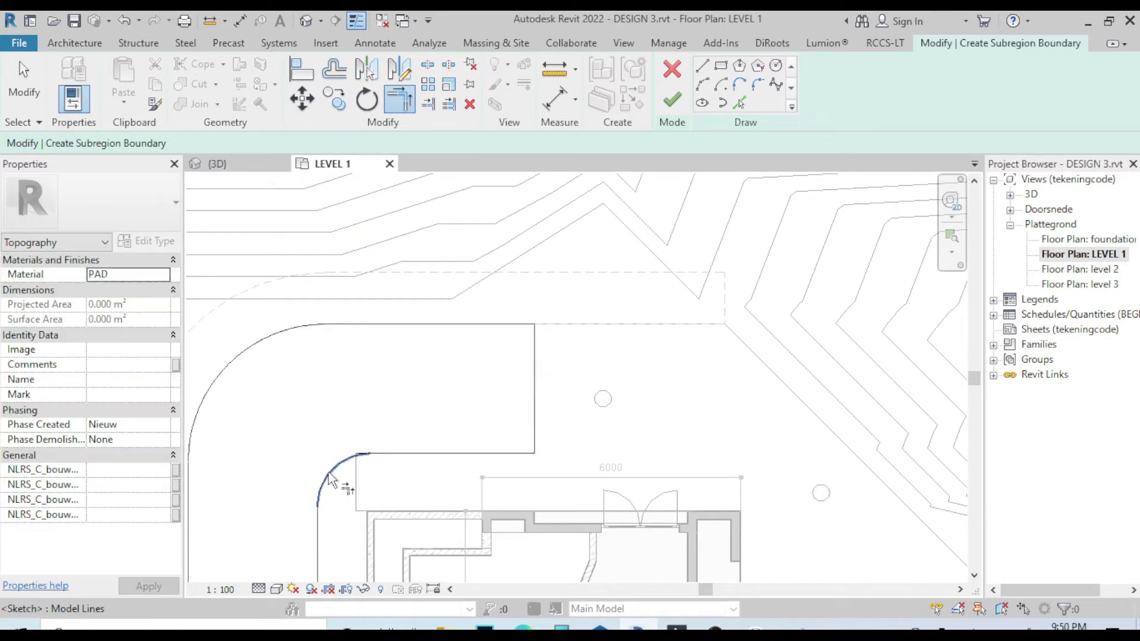
scroll(445, 390, down, 6)
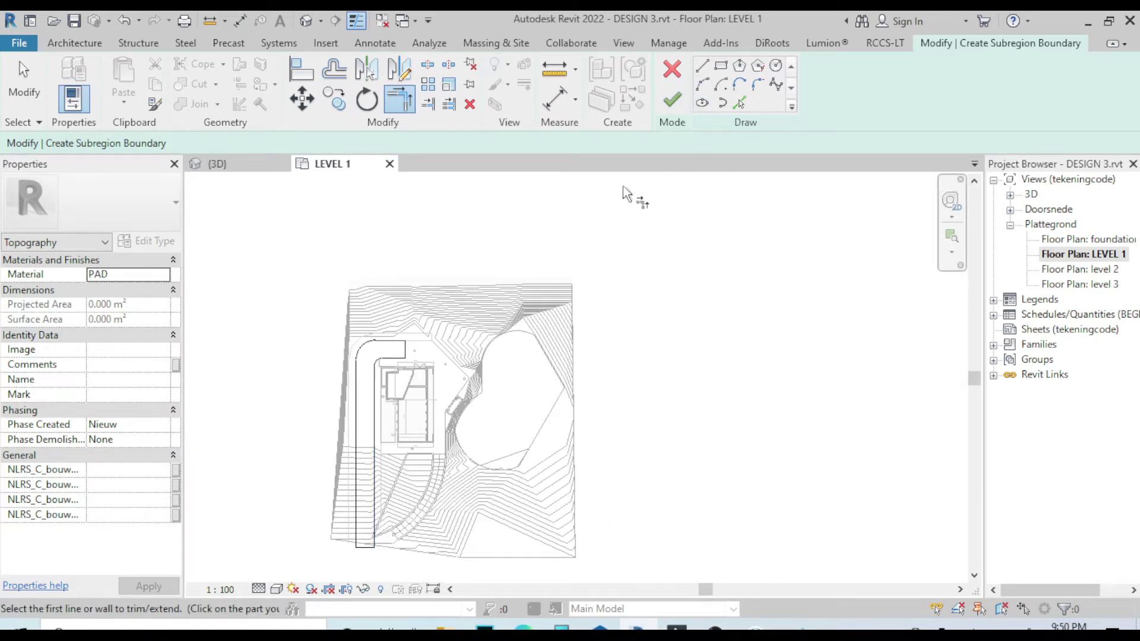
click(673, 102)
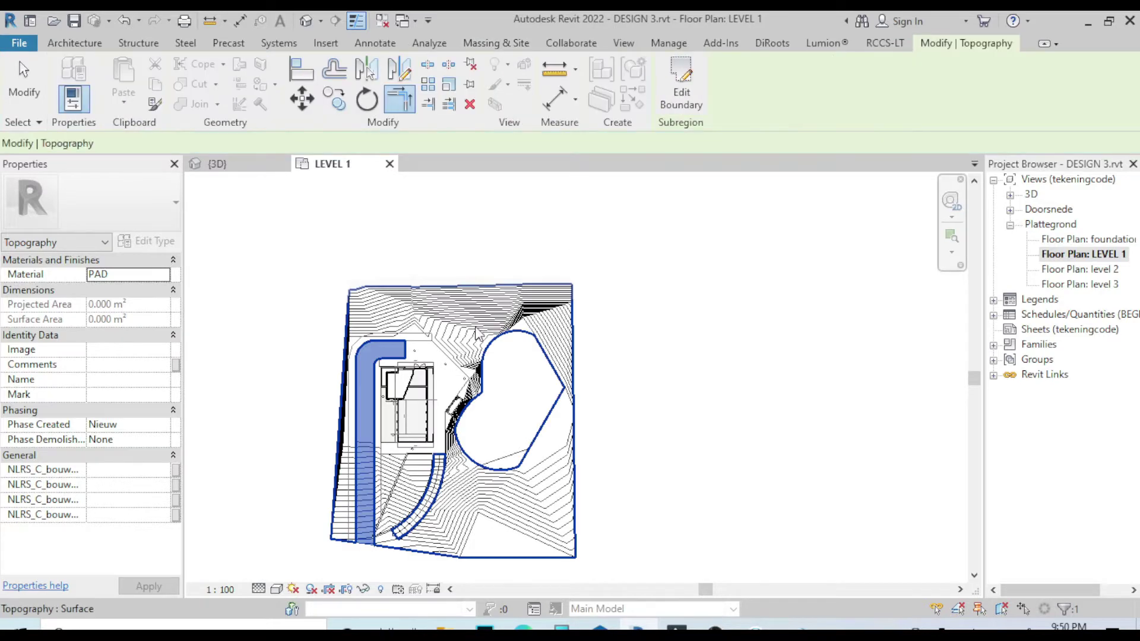
Step: In the 3D view, select the driveway subregion and enter ROAD as its Material
click(231, 164)
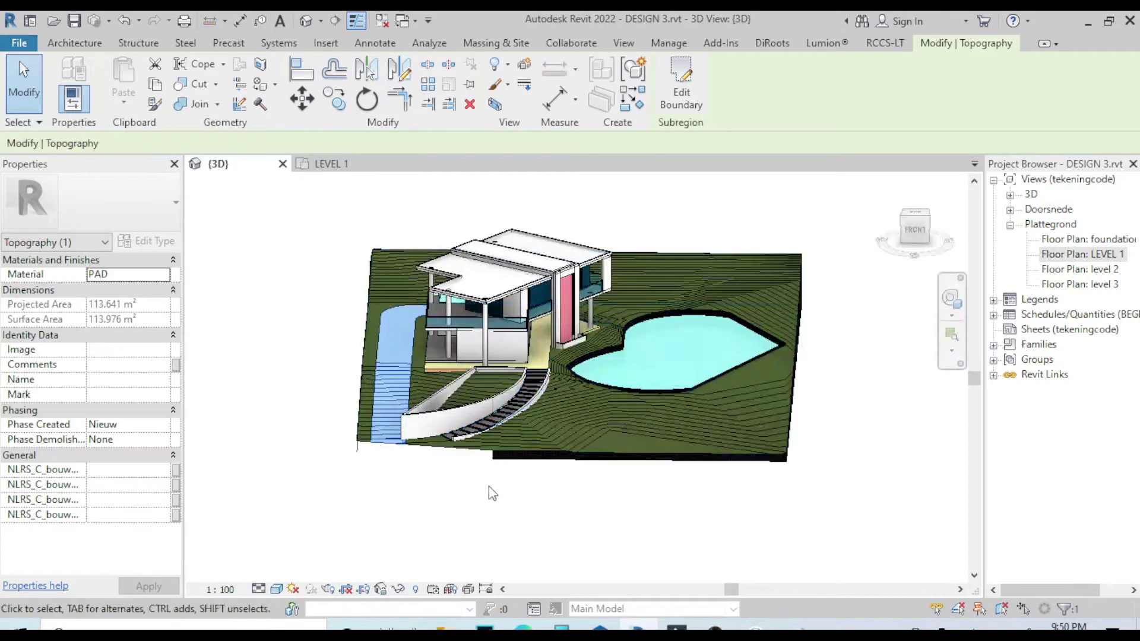
click(357, 511)
shift+middle_drag(368, 512, 427, 487)
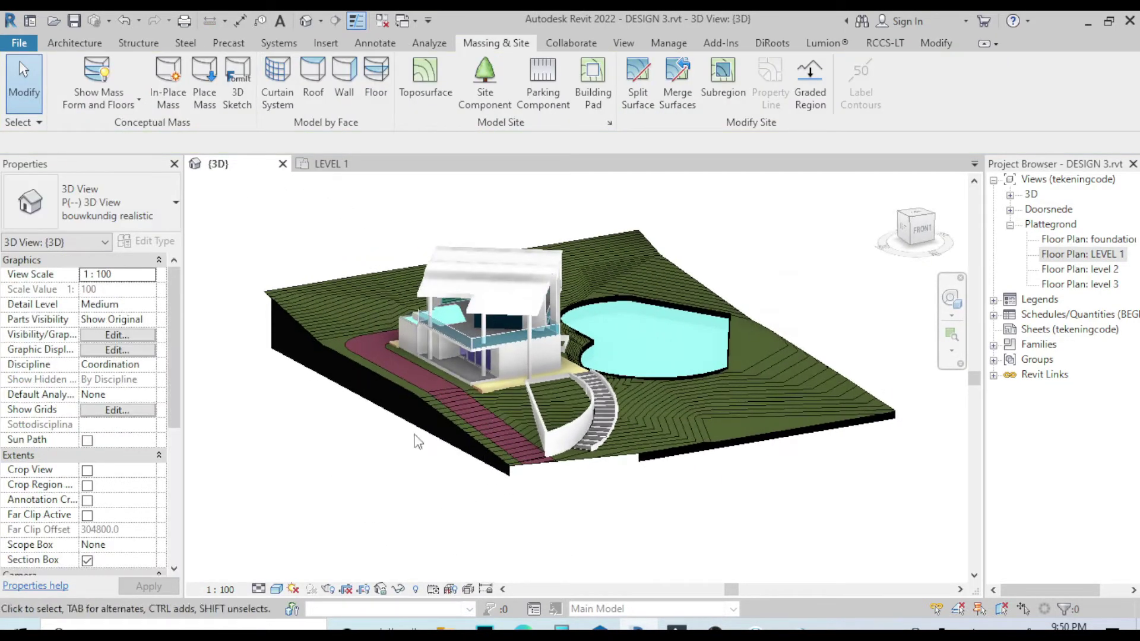
click(415, 367)
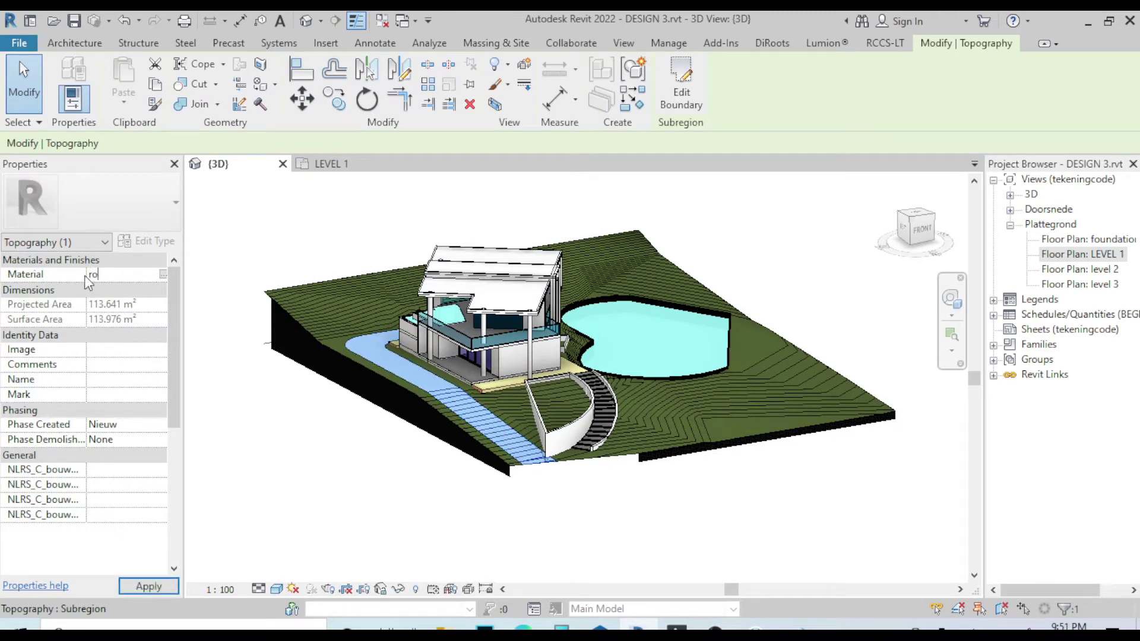
click(87, 275)
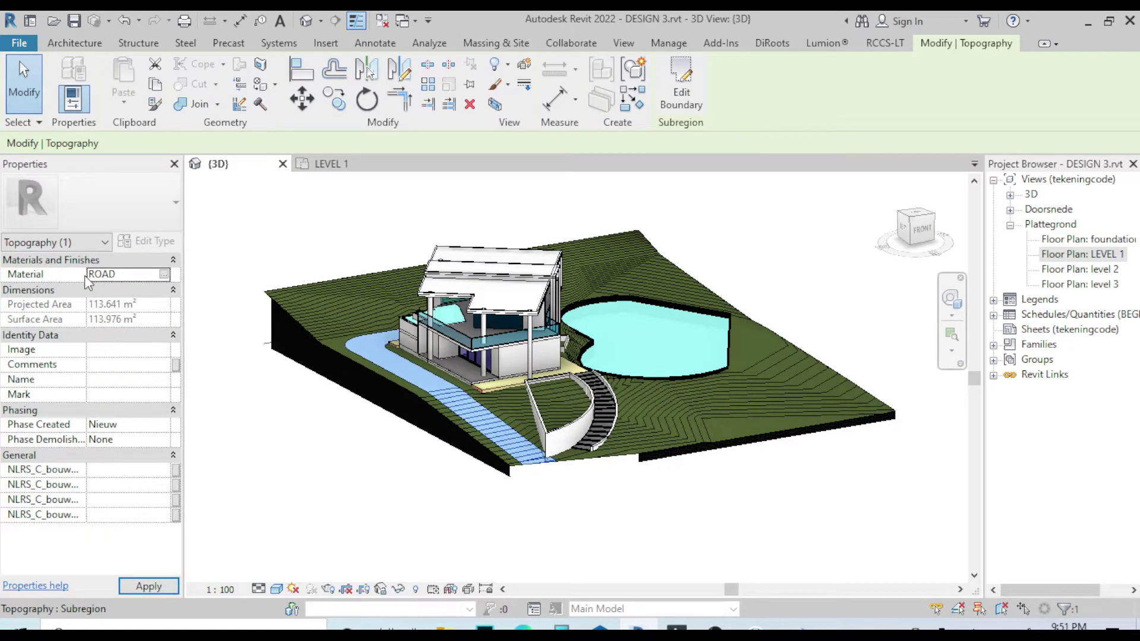
Step: Apply the ROAD material, orbit to inspect the driveway, then return to LEVEL 1
key(Escape)
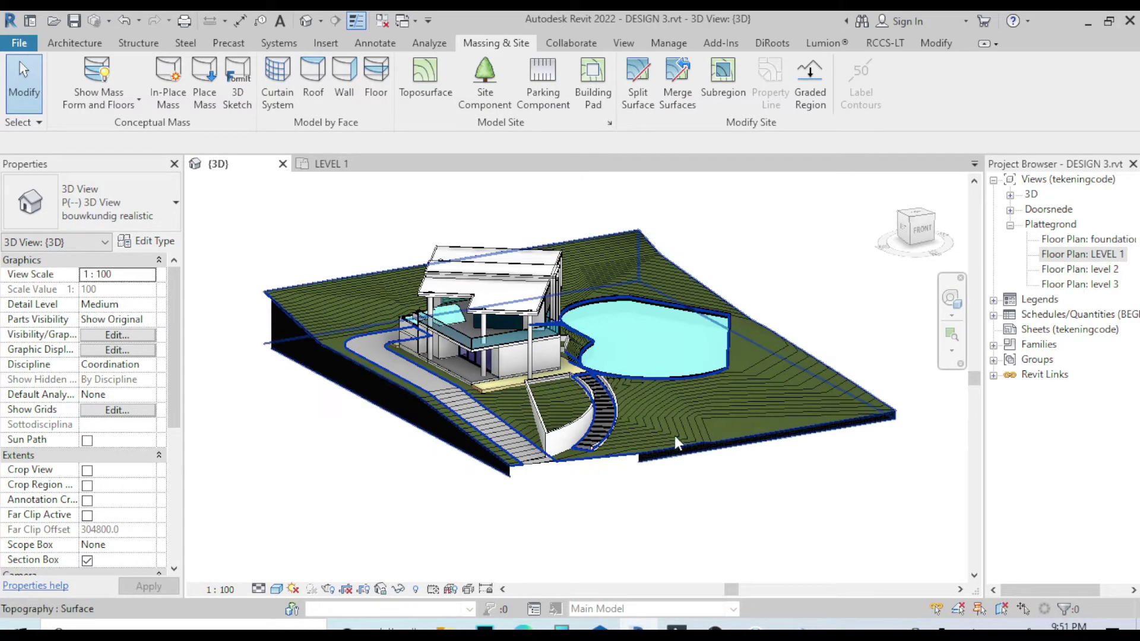
shift+middle_drag(796, 537, 463, 434)
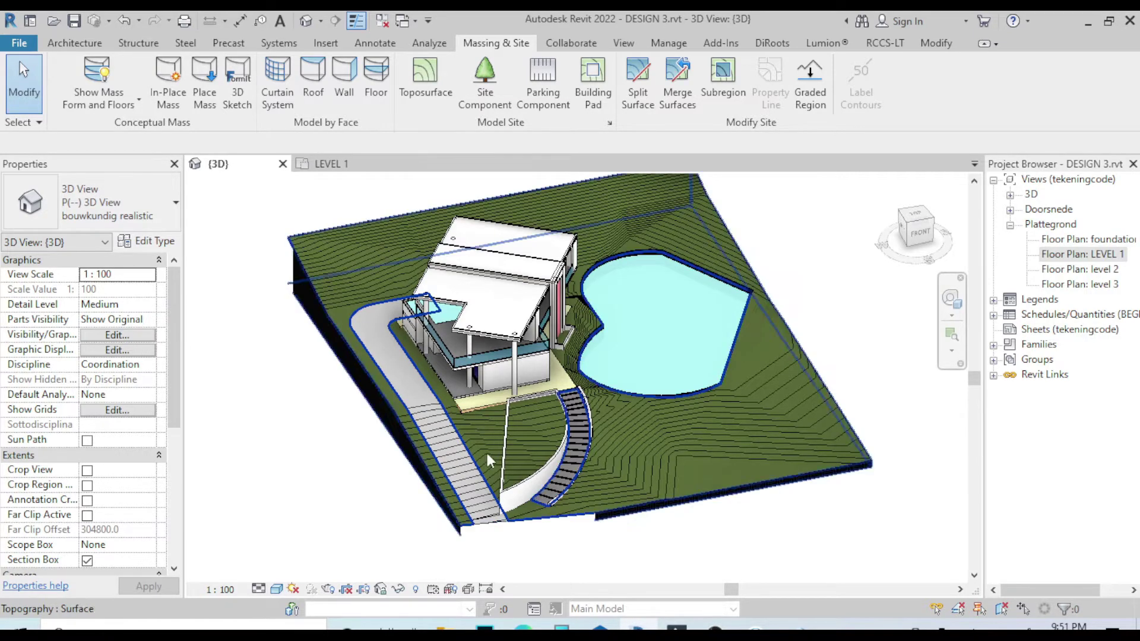
click(308, 168)
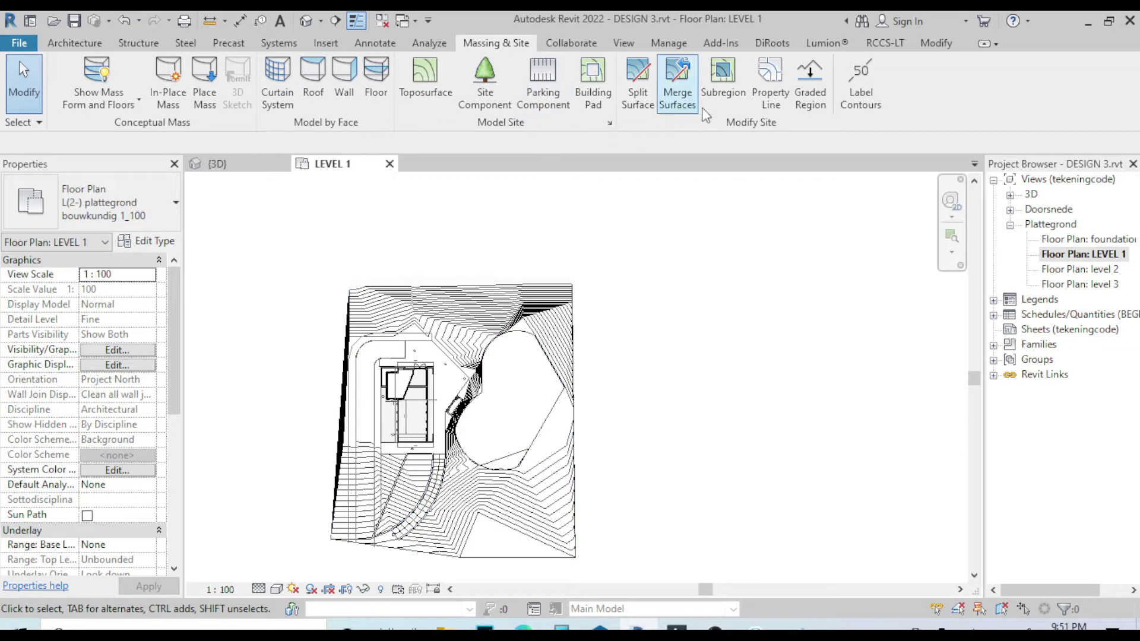
Step: Start another subregion and pick the horizontal, short vertical, curved and straight driveway edges
click(708, 92)
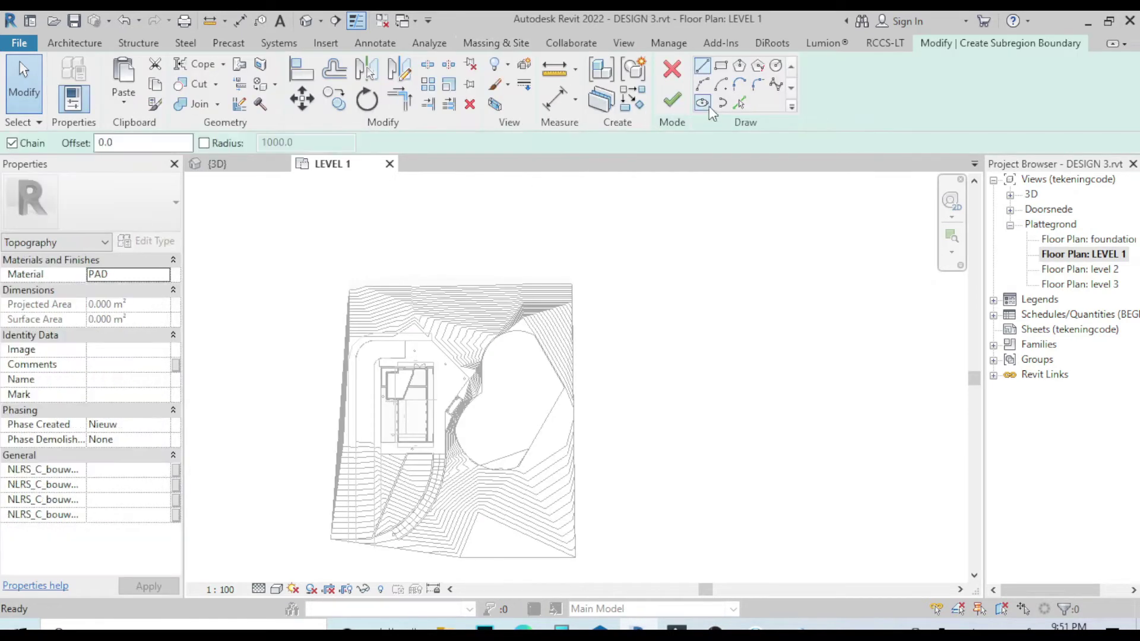
click(738, 106)
scroll(380, 350, up, 5)
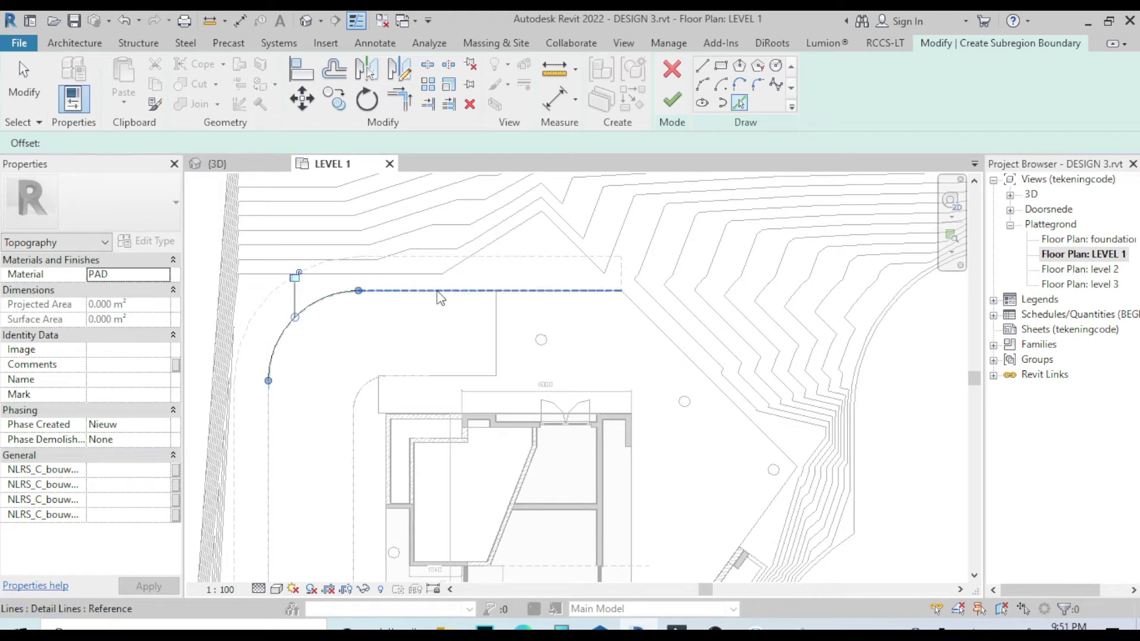
click(509, 292)
click(611, 258)
click(630, 280)
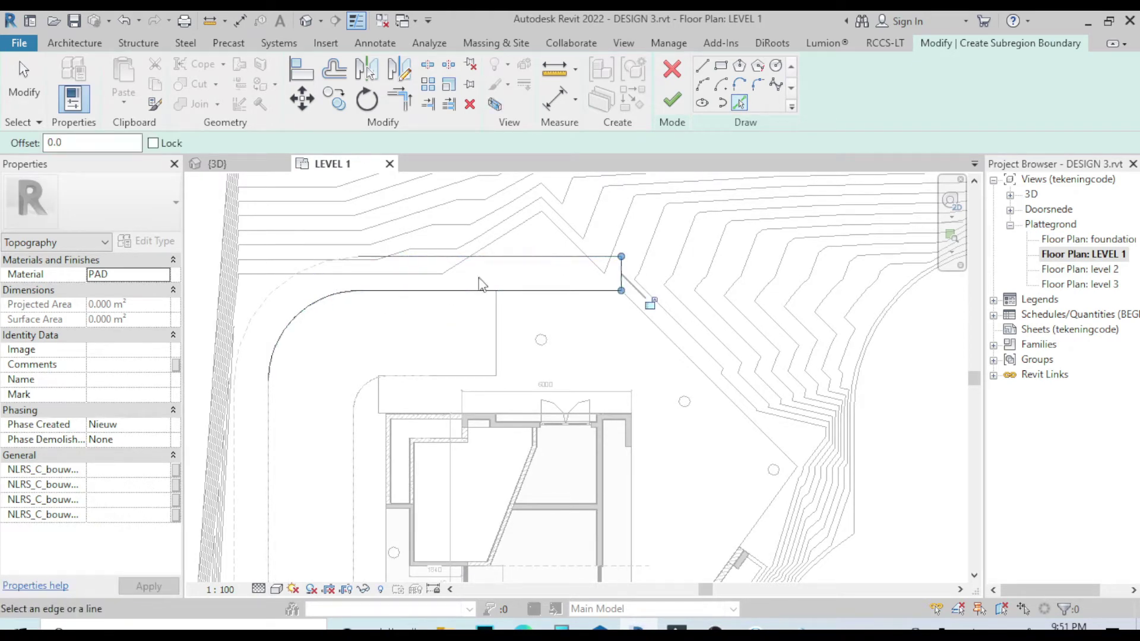
click(305, 279)
scroll(387, 190, down, 2)
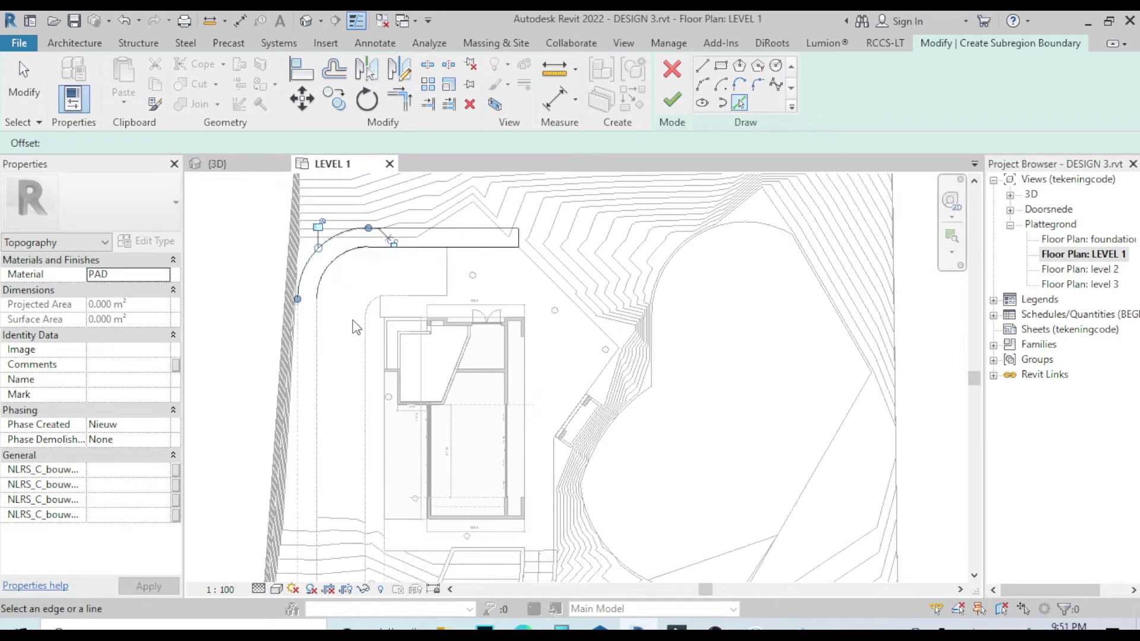
click(312, 362)
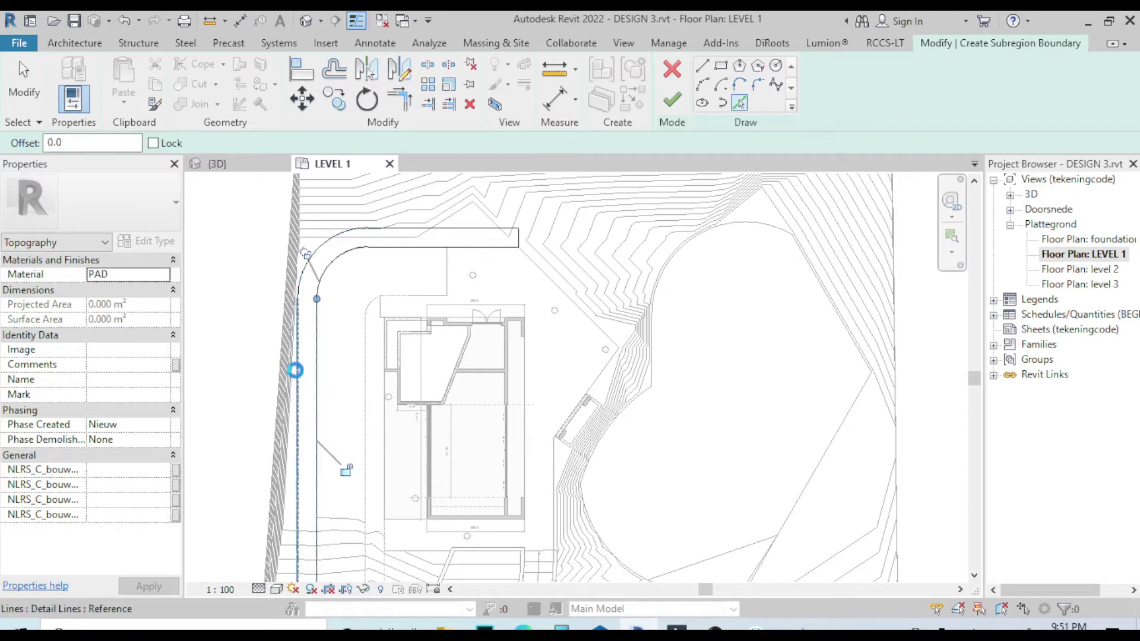
scroll(293, 368, down, 2)
scroll(275, 524, up, 5)
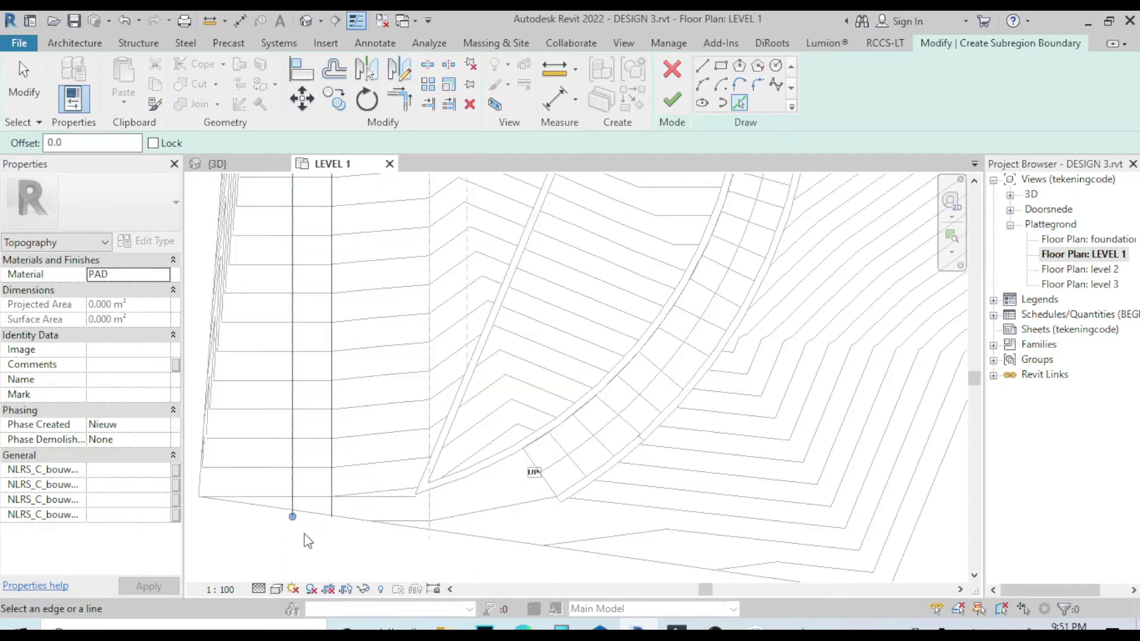
Step: Add a line at the lower-left corner plus the dashed vertical, building-corner and wall edges
click(702, 65)
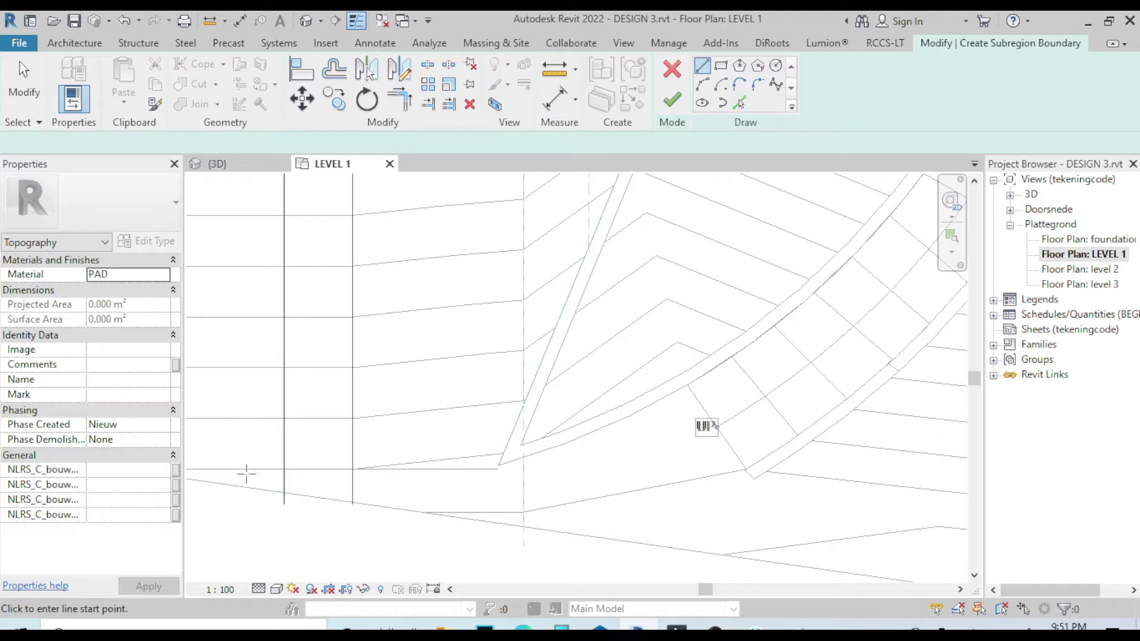
click(283, 504)
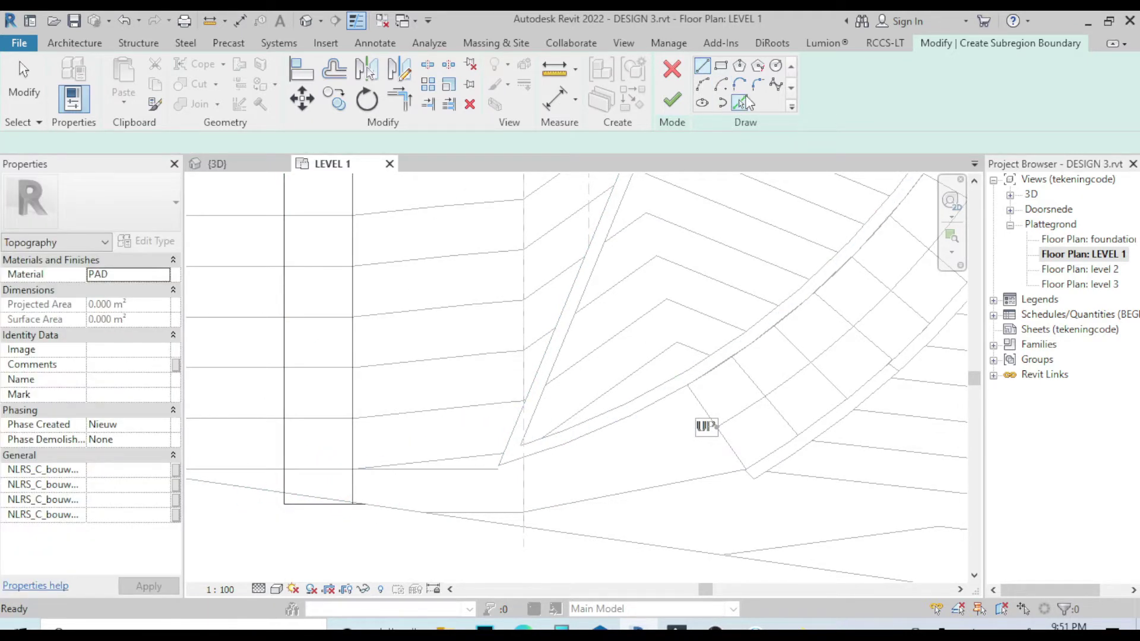
click(741, 102)
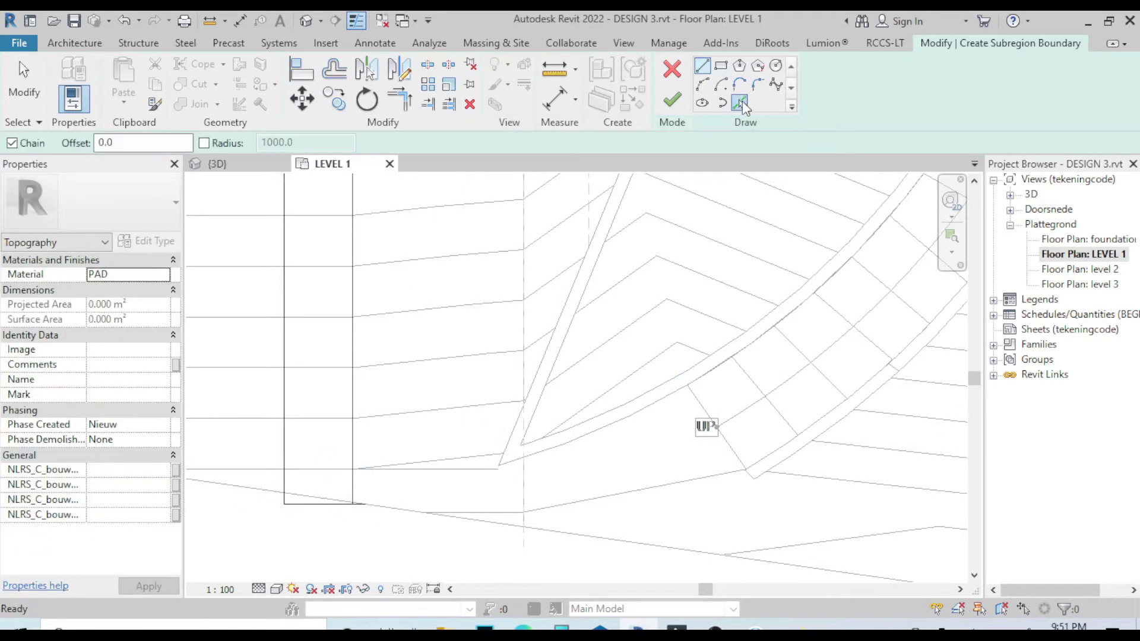
click(523, 374)
scroll(469, 534, down, 3)
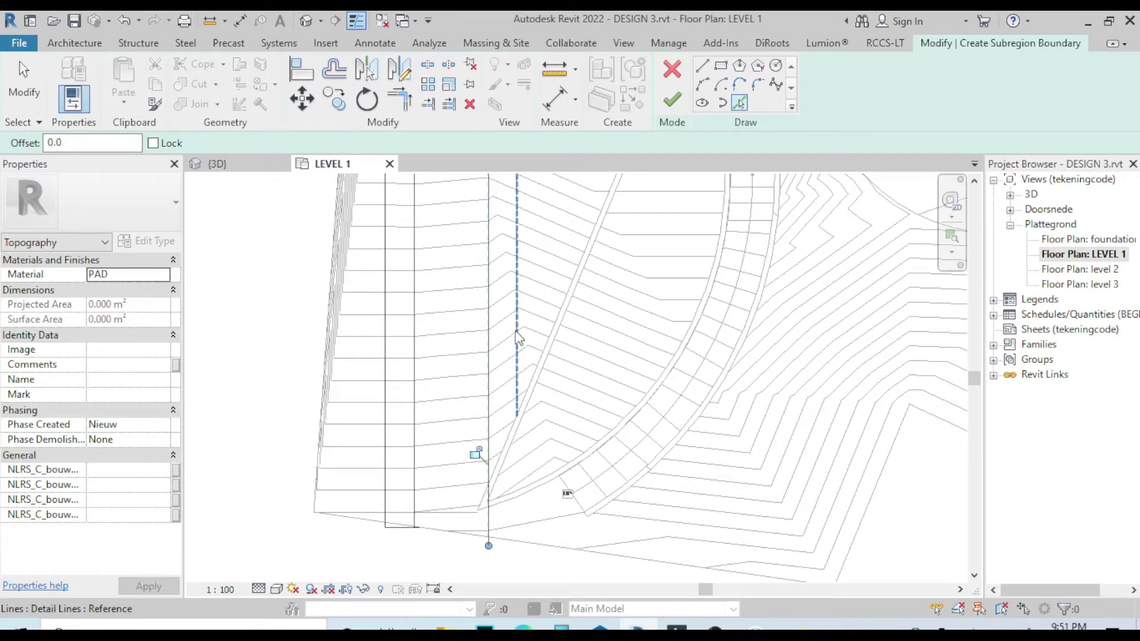
scroll(466, 464, down, 3)
scroll(449, 202, up, 1)
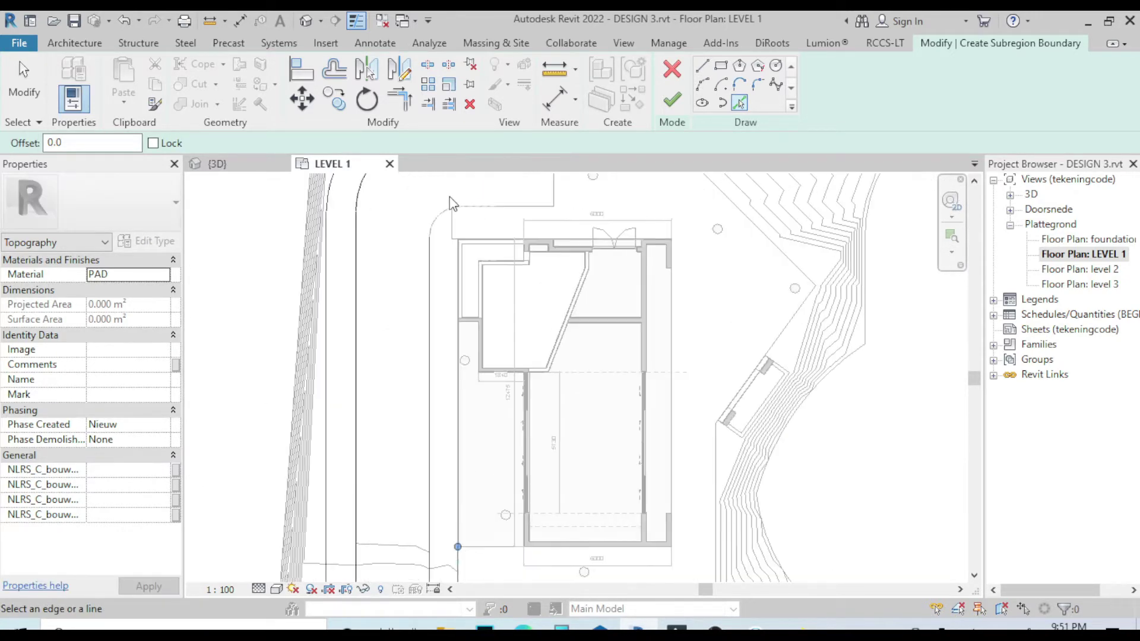
scroll(449, 202, up, 3)
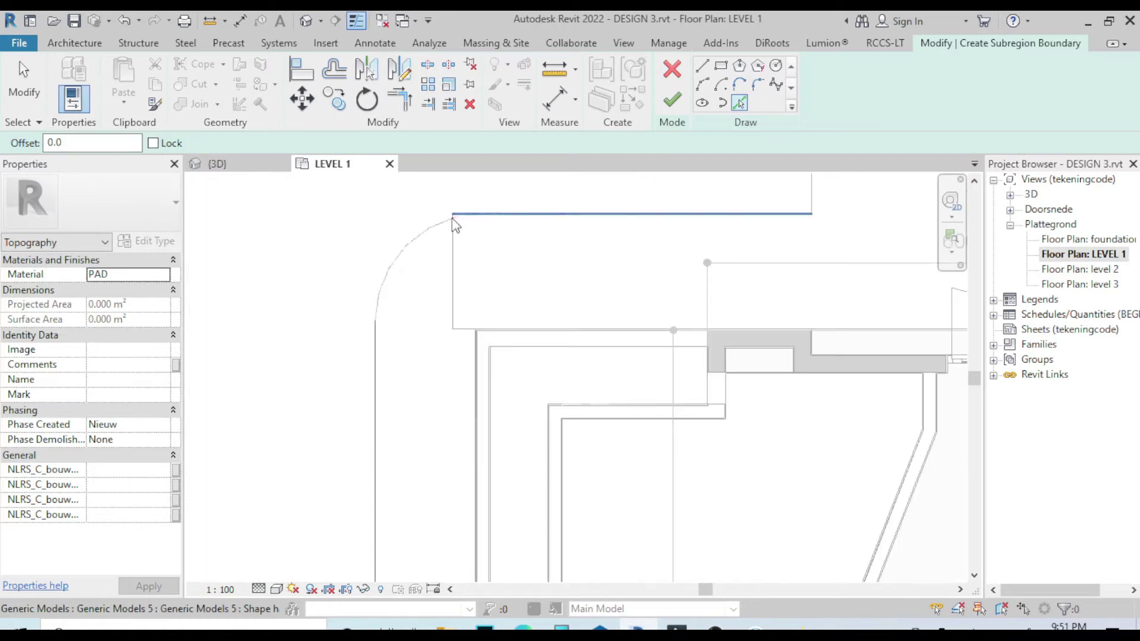
click(456, 304)
scroll(469, 335, up, 2)
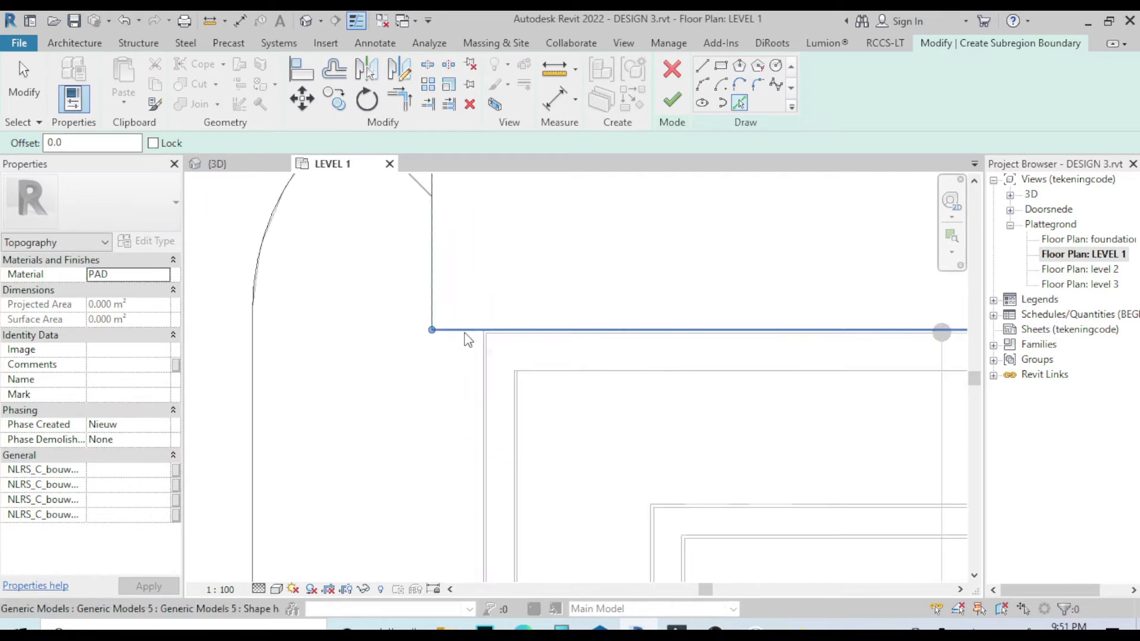
click(484, 365)
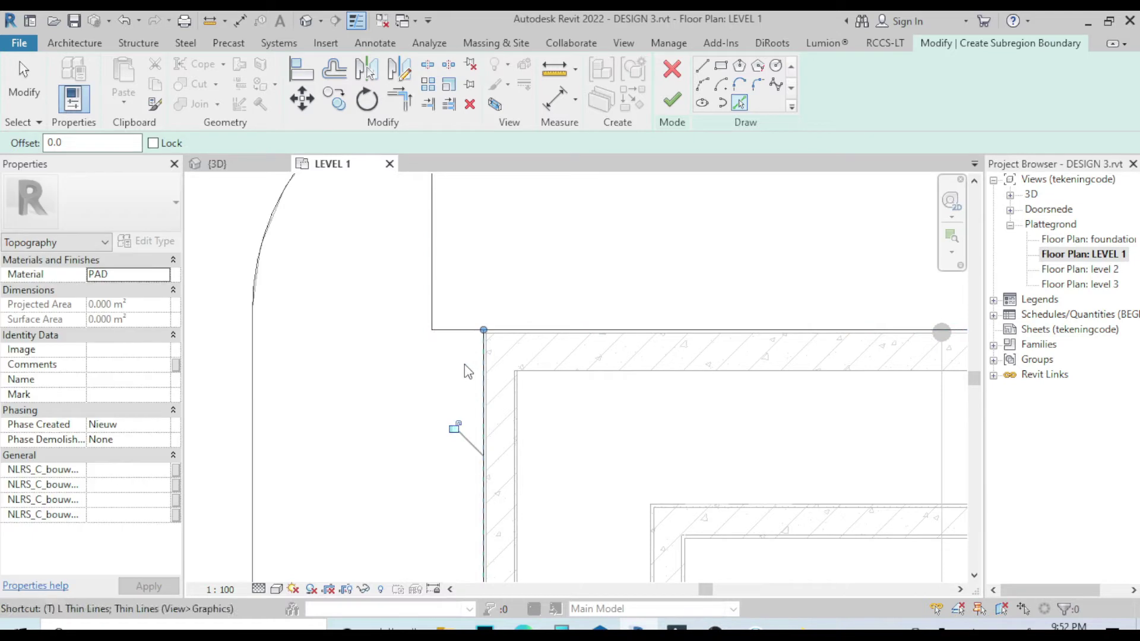
Step: Join the top horizontal and vertical boundary lines into a corner with TR
key(t)
key(r)
click(472, 332)
click(486, 355)
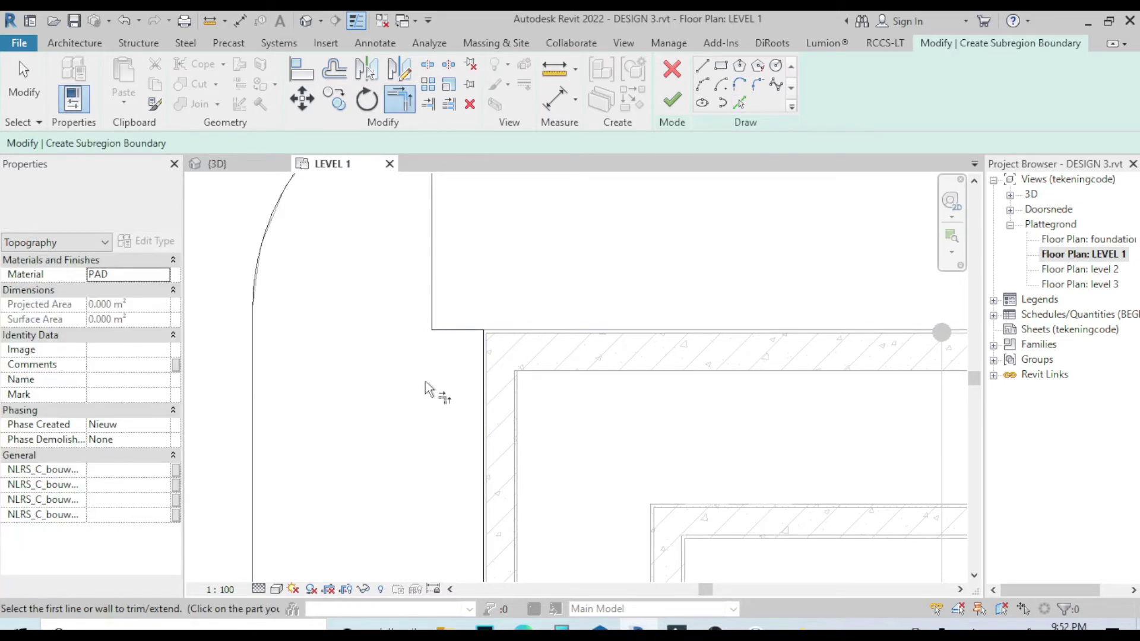
scroll(433, 389, down, 2)
scroll(425, 272, down, 4)
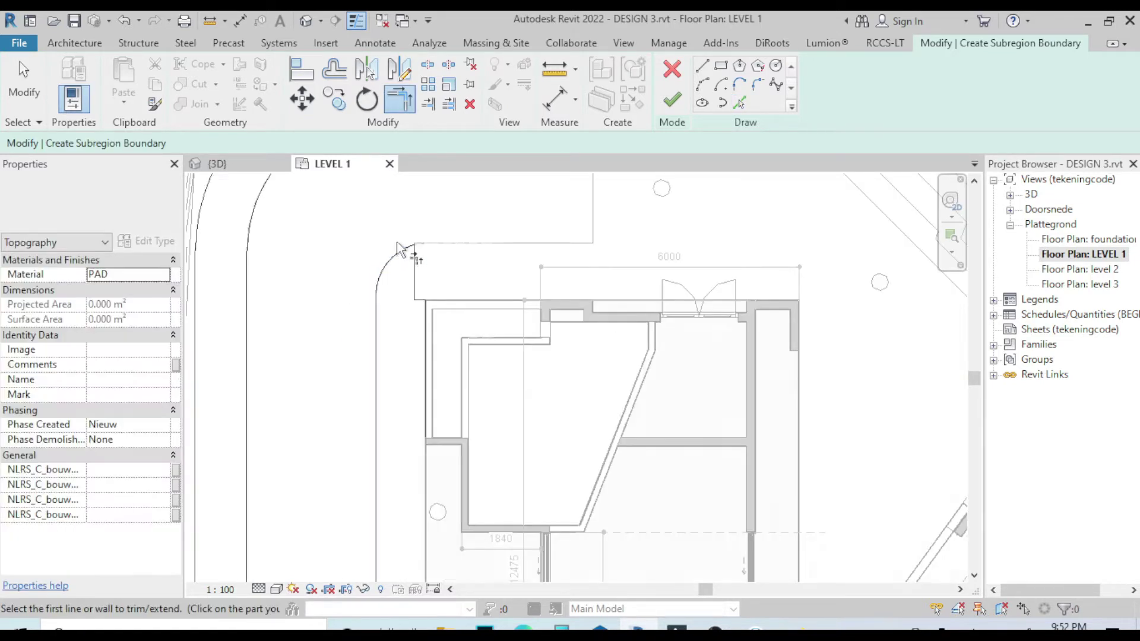
key(Escape)
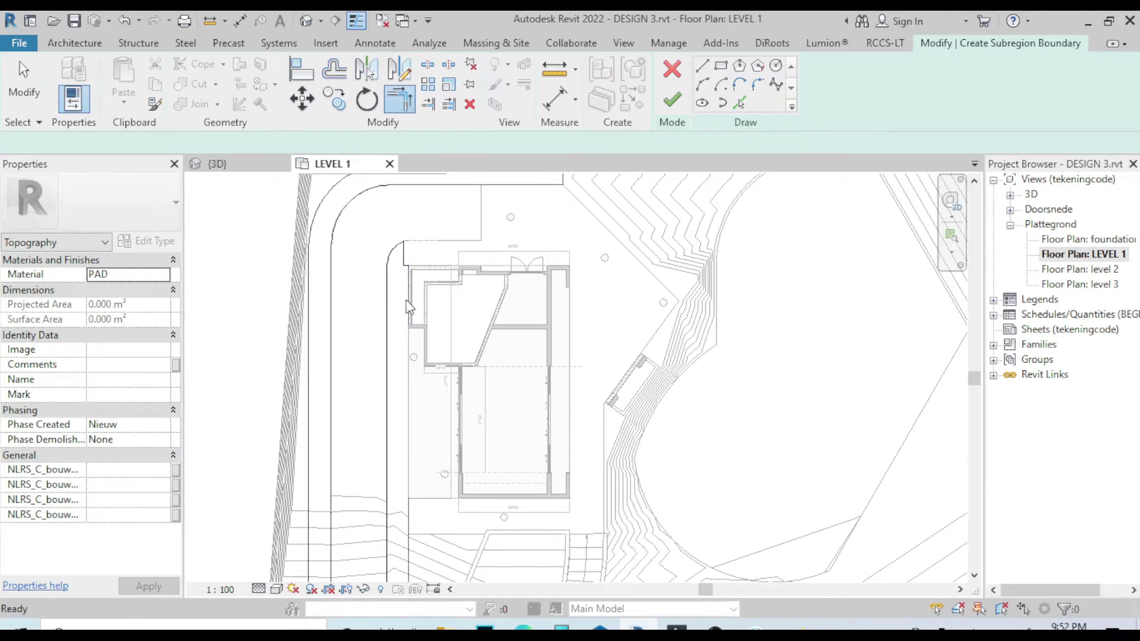
key(Escape)
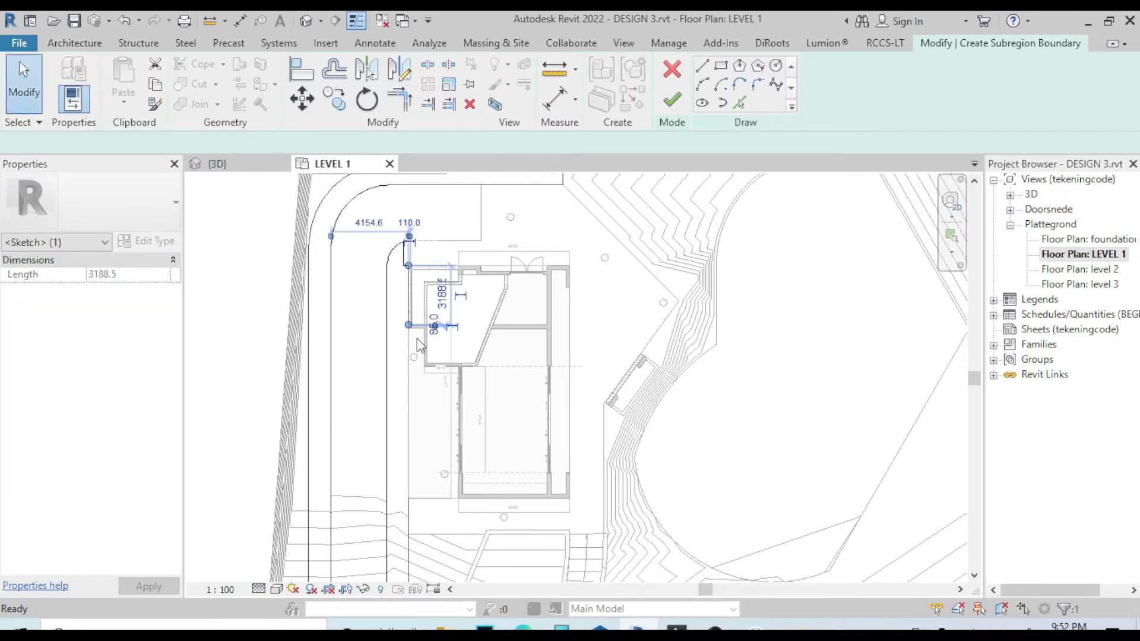
key(Escape)
key(t)
key(r)
scroll(429, 266, up, 5)
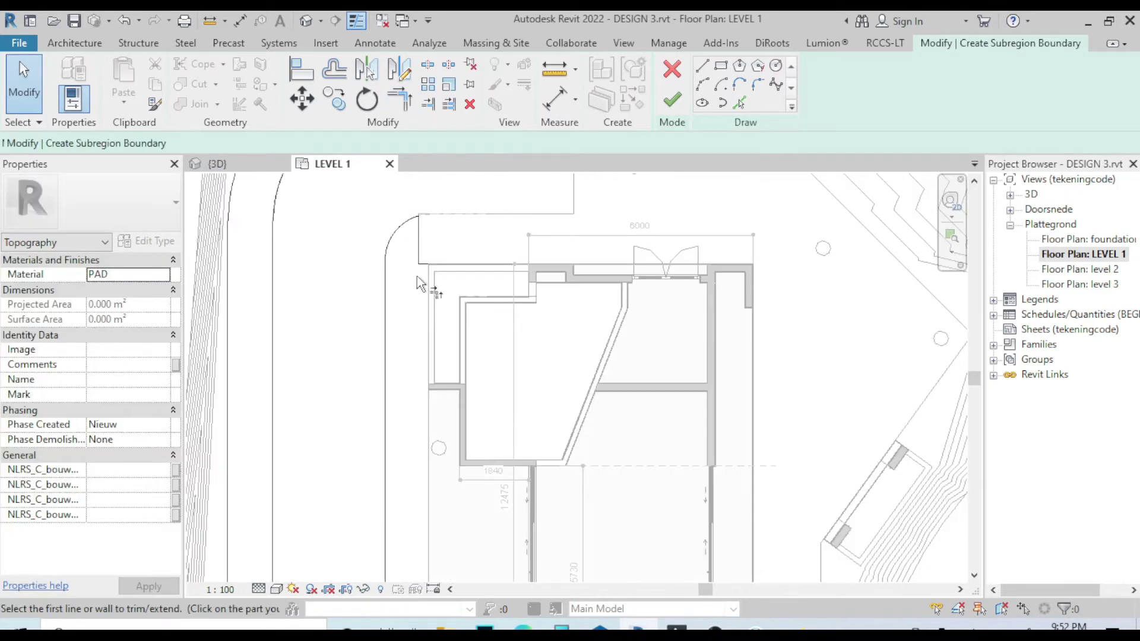
scroll(429, 250, down, 6)
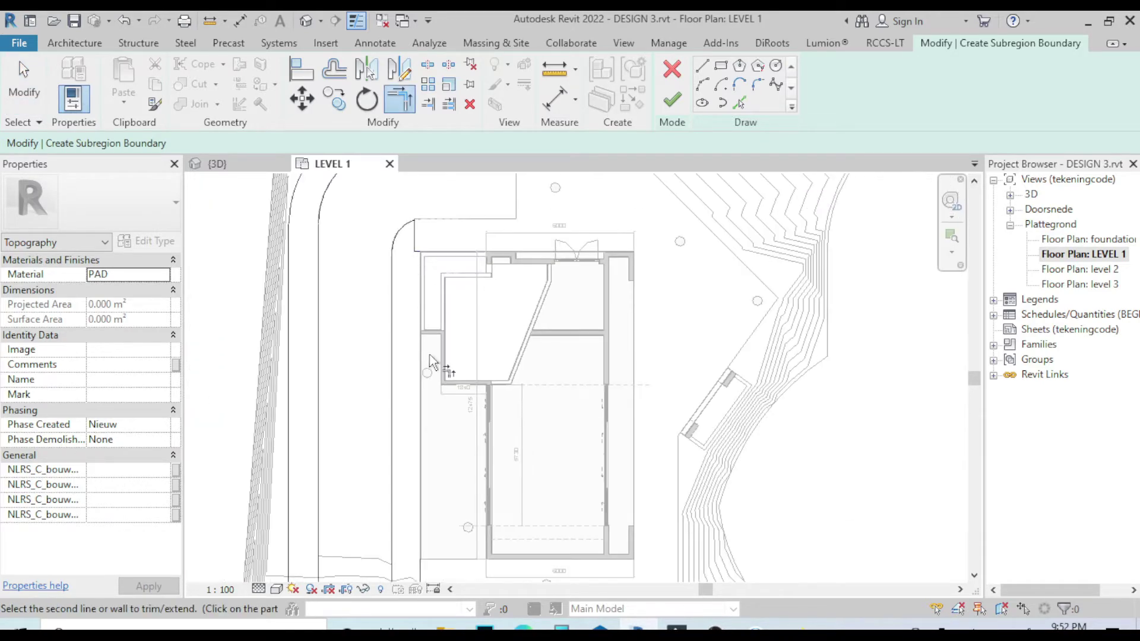
scroll(415, 383, down, 3)
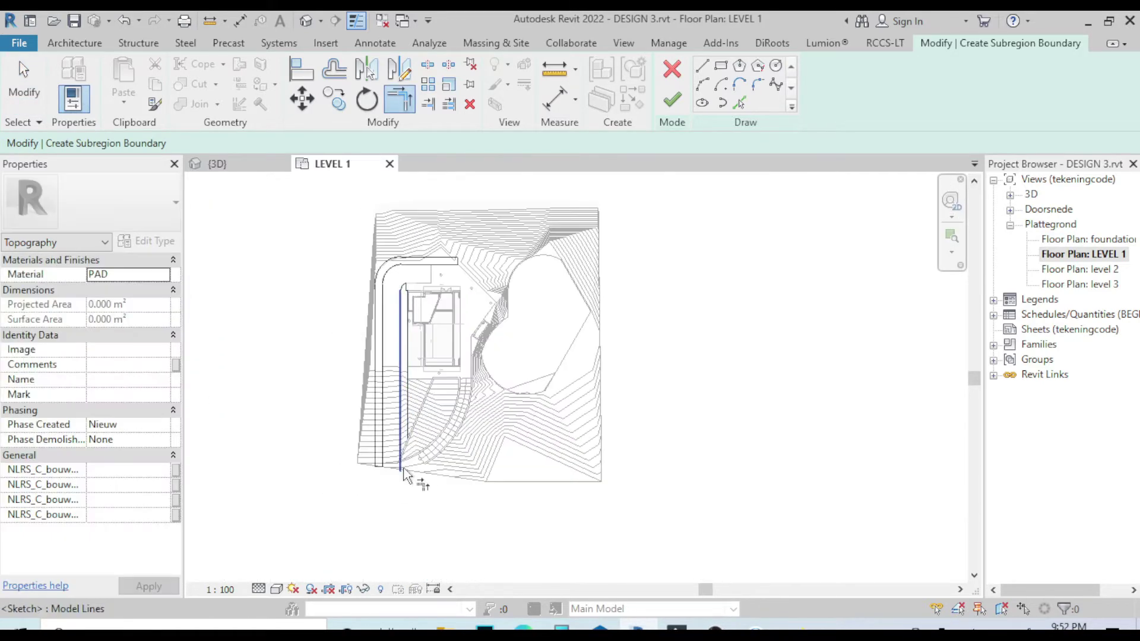
scroll(403, 472, up, 4)
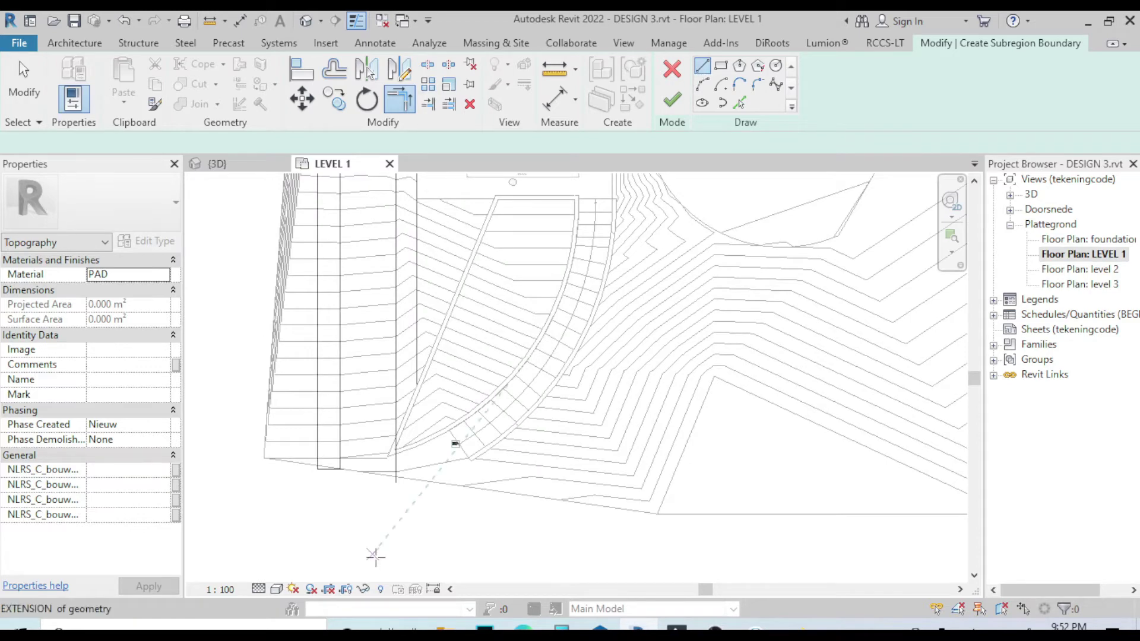
scroll(392, 485, up, 4)
Step: Draw a bottom closing line, trim both vertical corners with TR, and finish the sketch
click(411, 444)
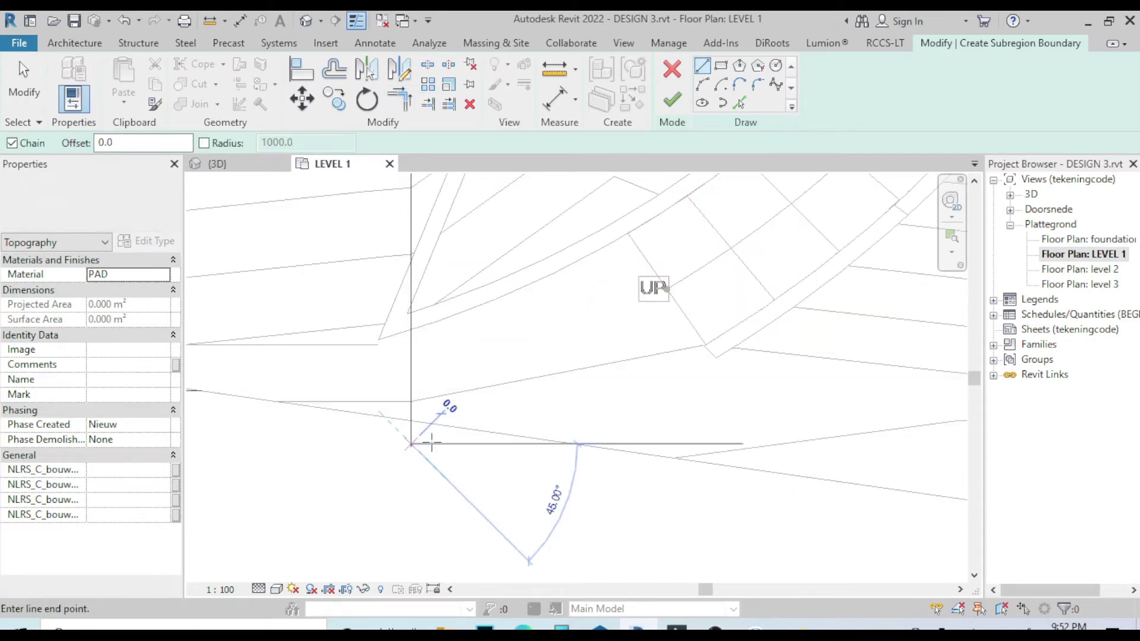
click(486, 444)
key(Escape)
key(Escape)
key(t)
key(r)
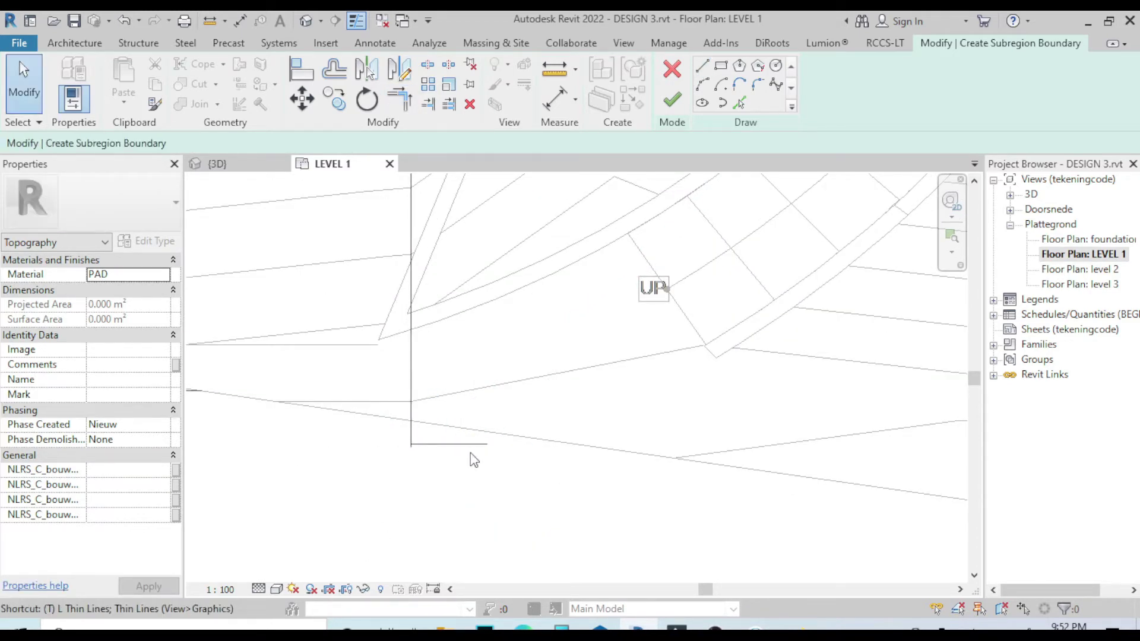
click(425, 447)
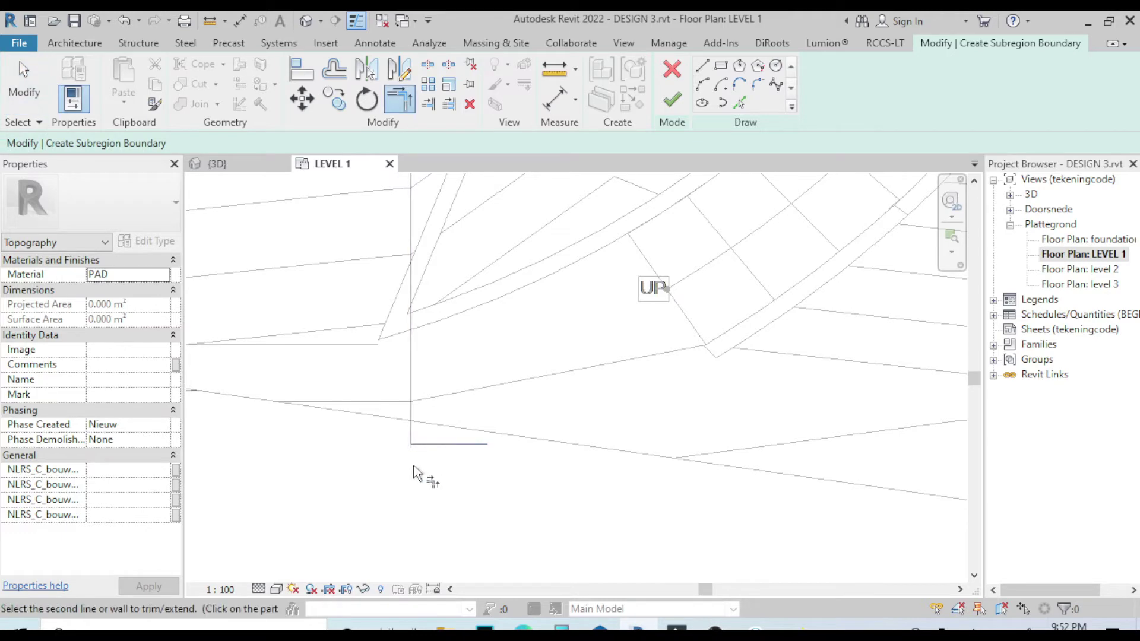
scroll(414, 471, down, 3)
click(433, 336)
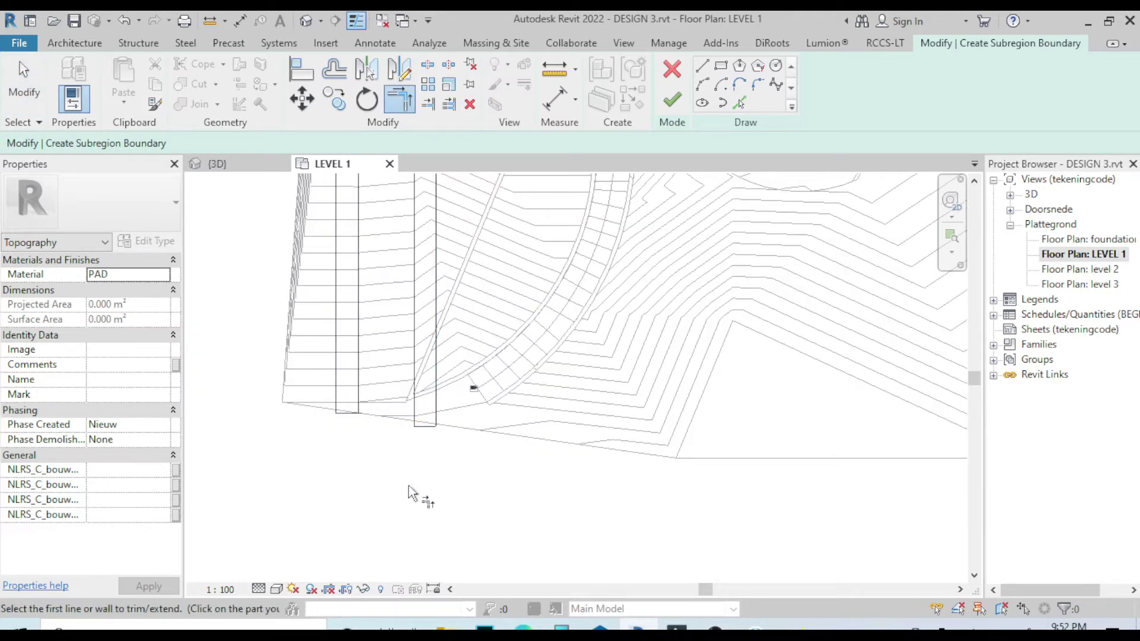
scroll(415, 490, down, 3)
scroll(386, 465, up, 5)
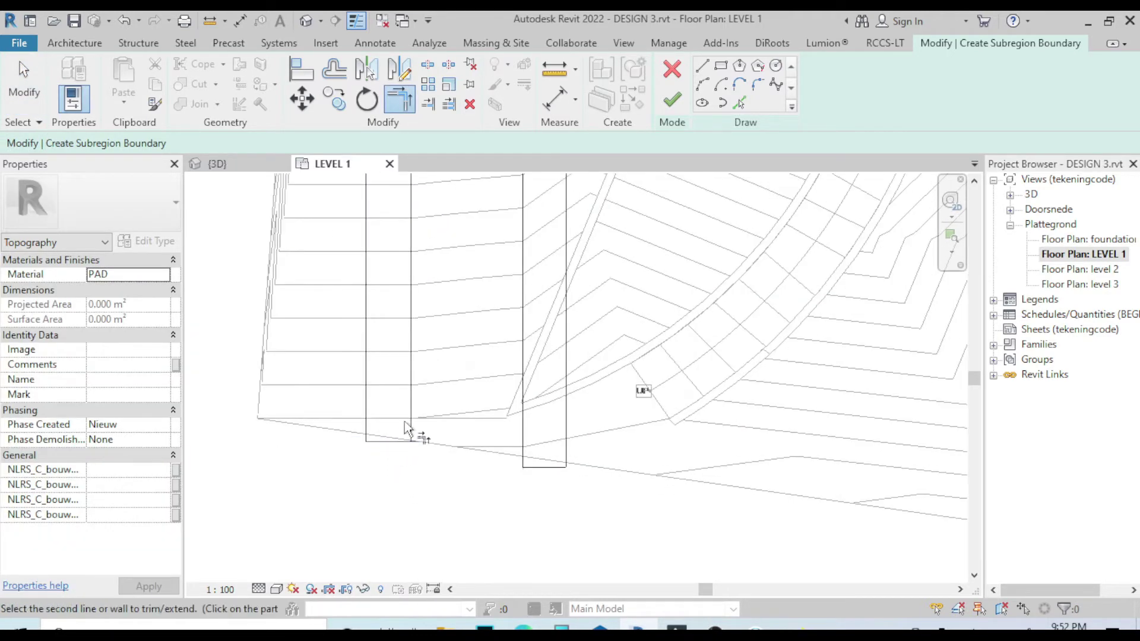
click(411, 427)
scroll(394, 522, down, 4)
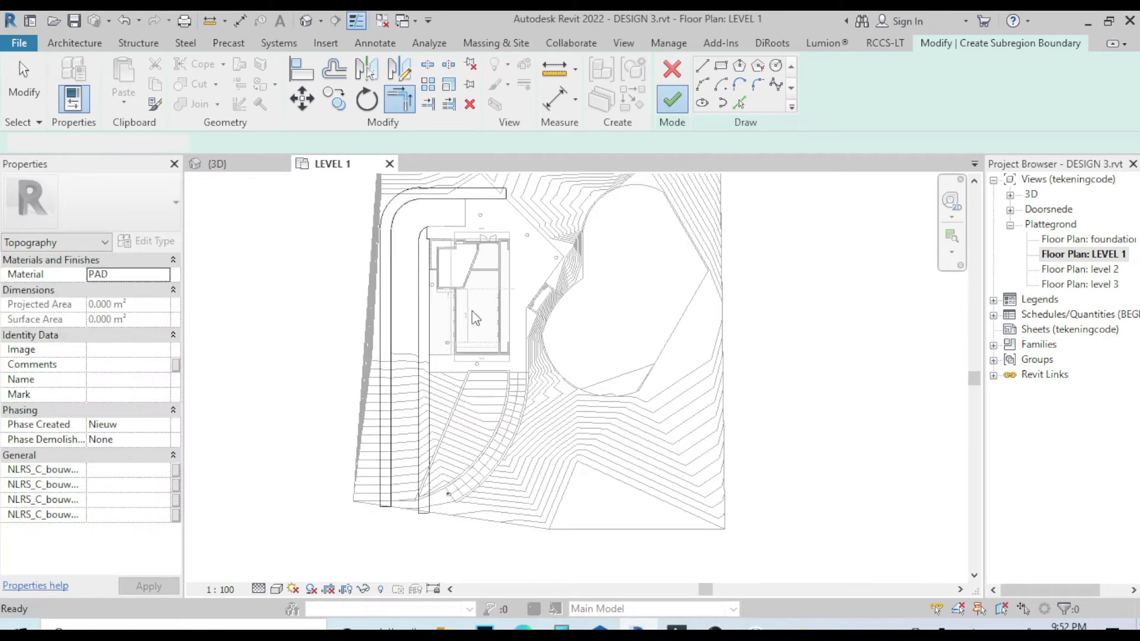
click(672, 100)
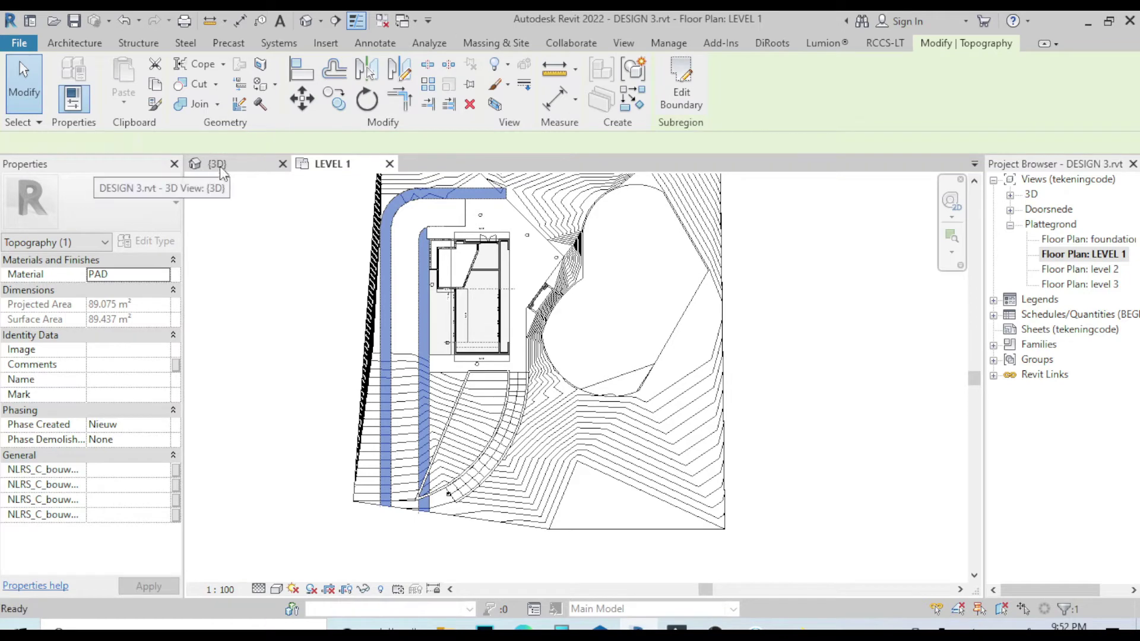
click(222, 173)
click(369, 521)
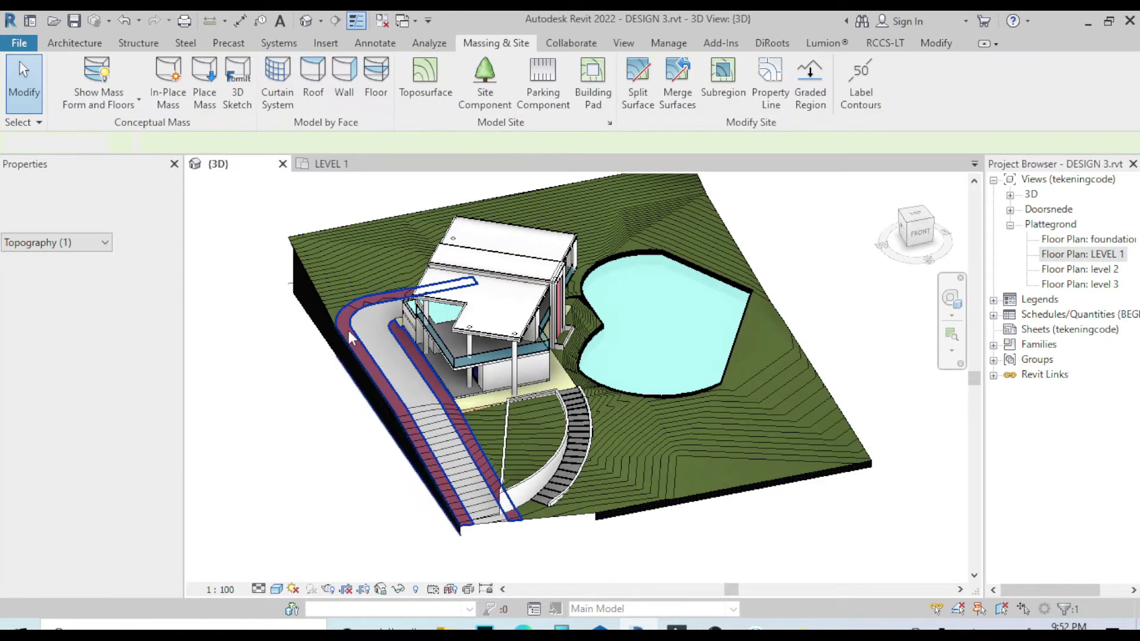
shift+middle_drag(341, 497, 370, 425)
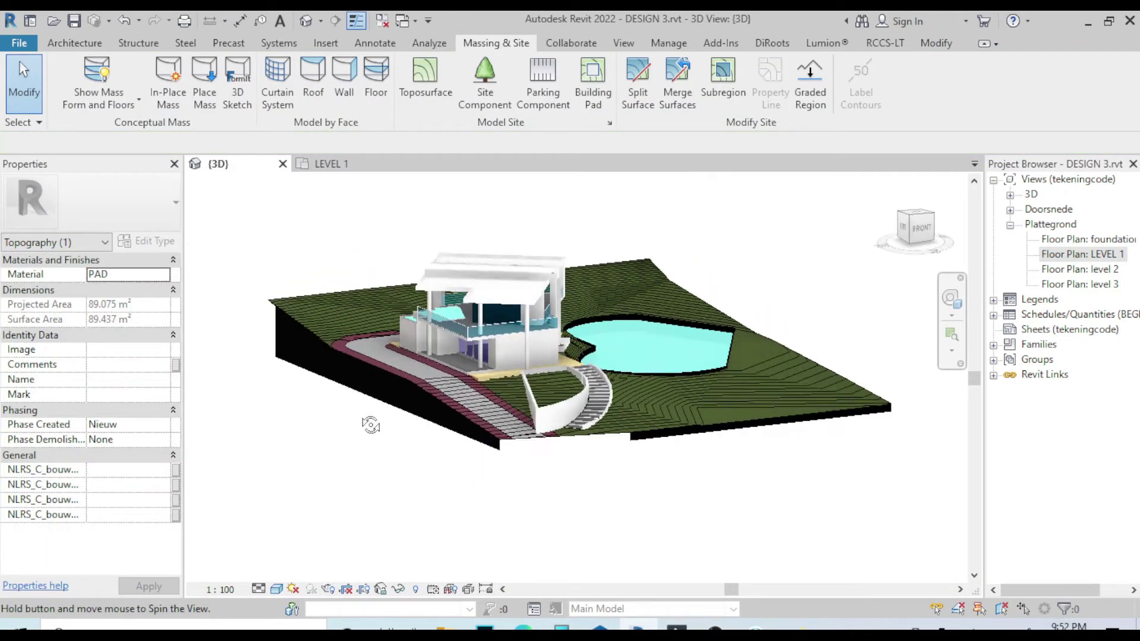
key(Escape)
scroll(458, 399, up, 5)
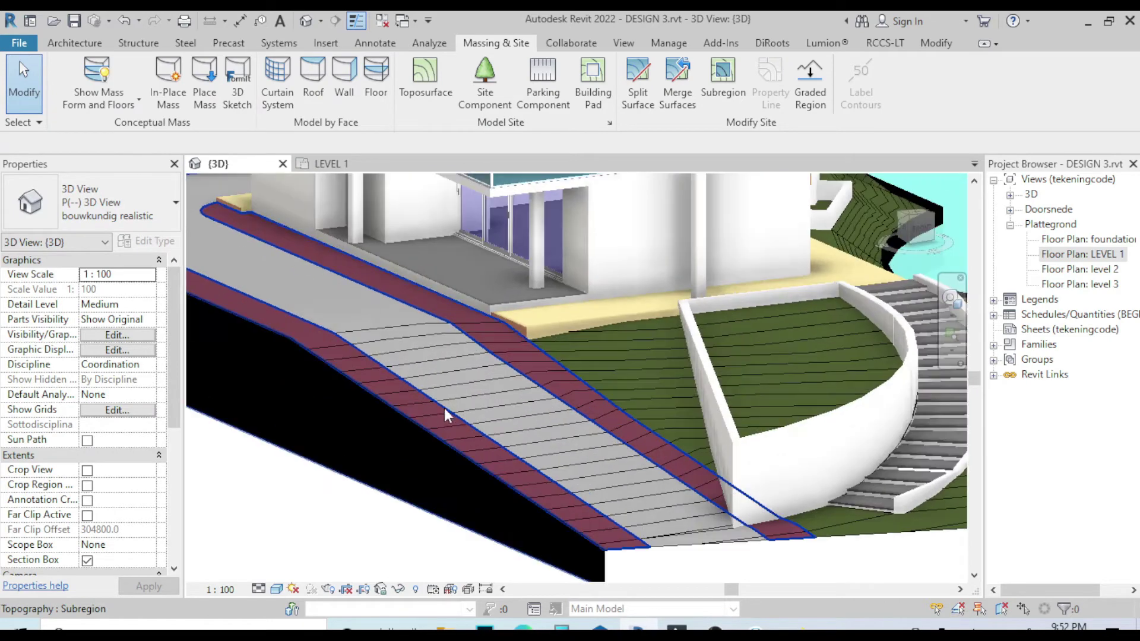
click(416, 392)
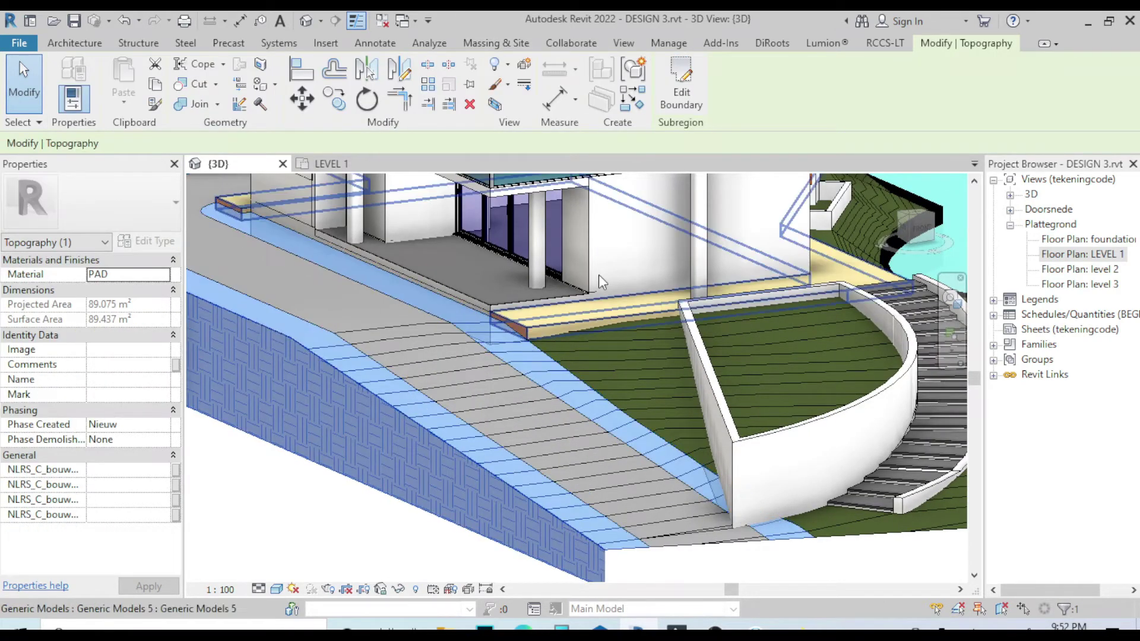
click(399, 589)
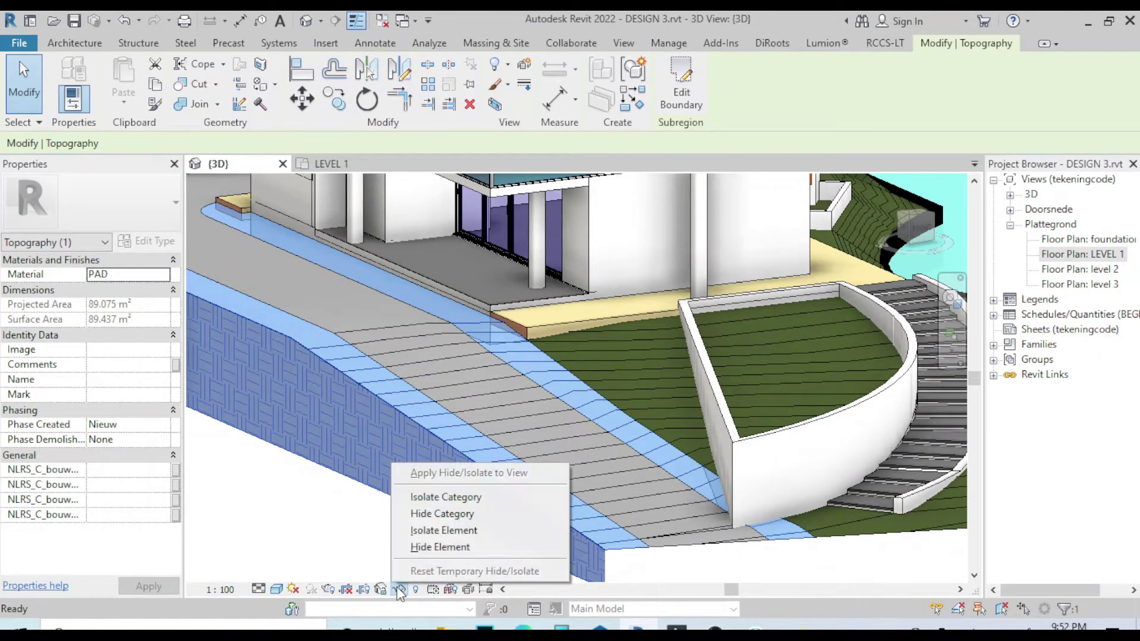
click(429, 530)
scroll(473, 335, down, 5)
key(Escape)
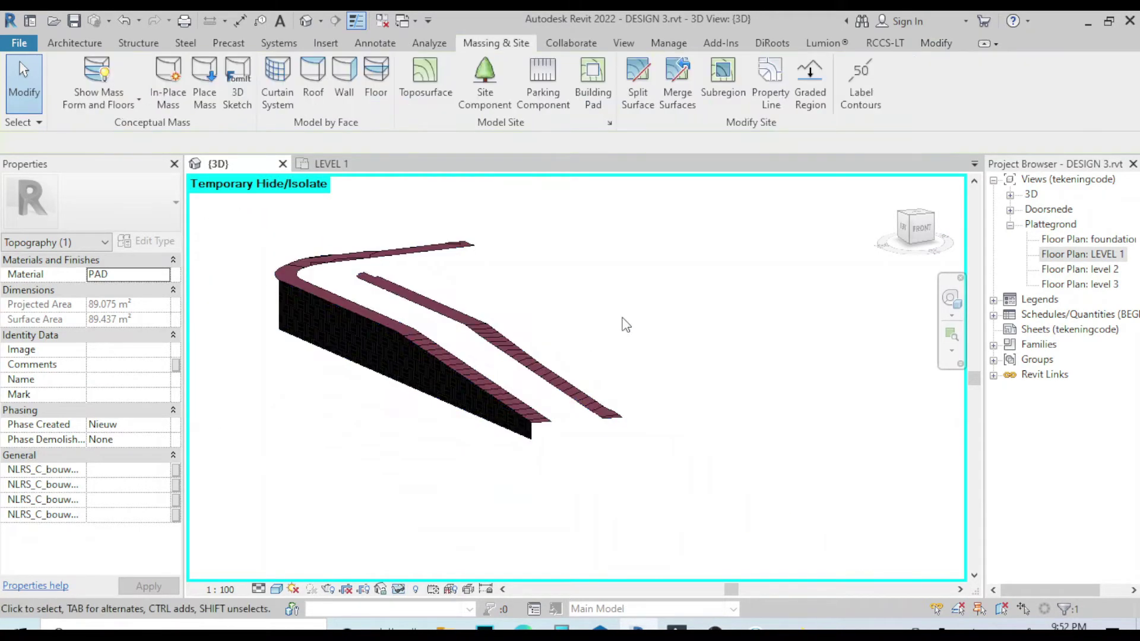
scroll(411, 327, up, 3)
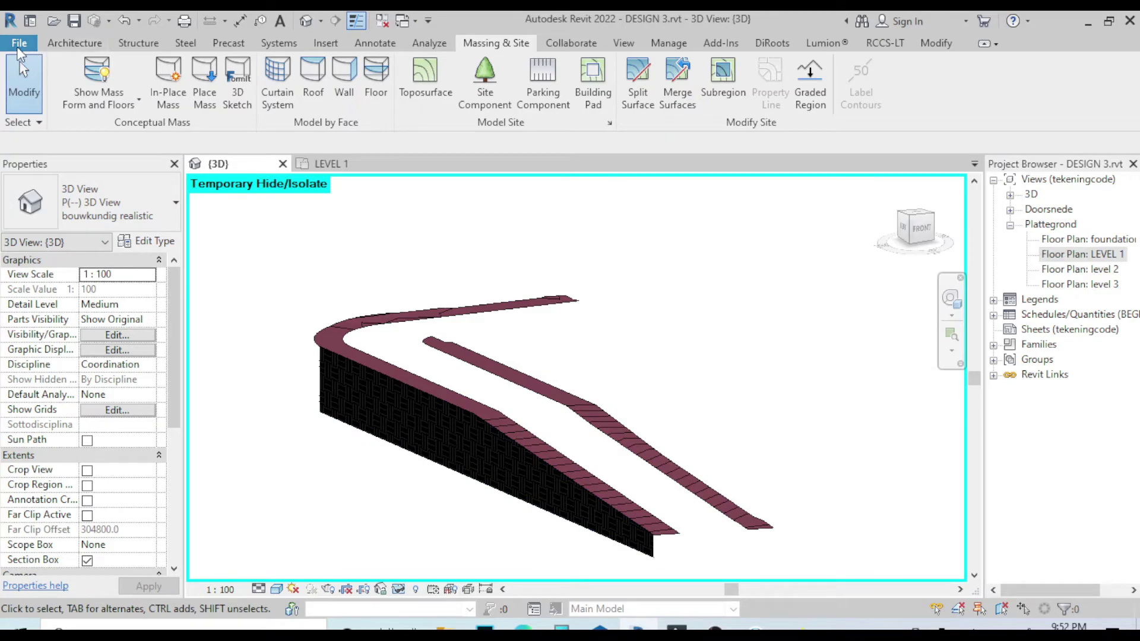
Step: Export the isolated 3D view to DWG, overwriting the existing PAD.dwg
click(18, 47)
mouse_move(33, 294)
mouse_move(177, 113)
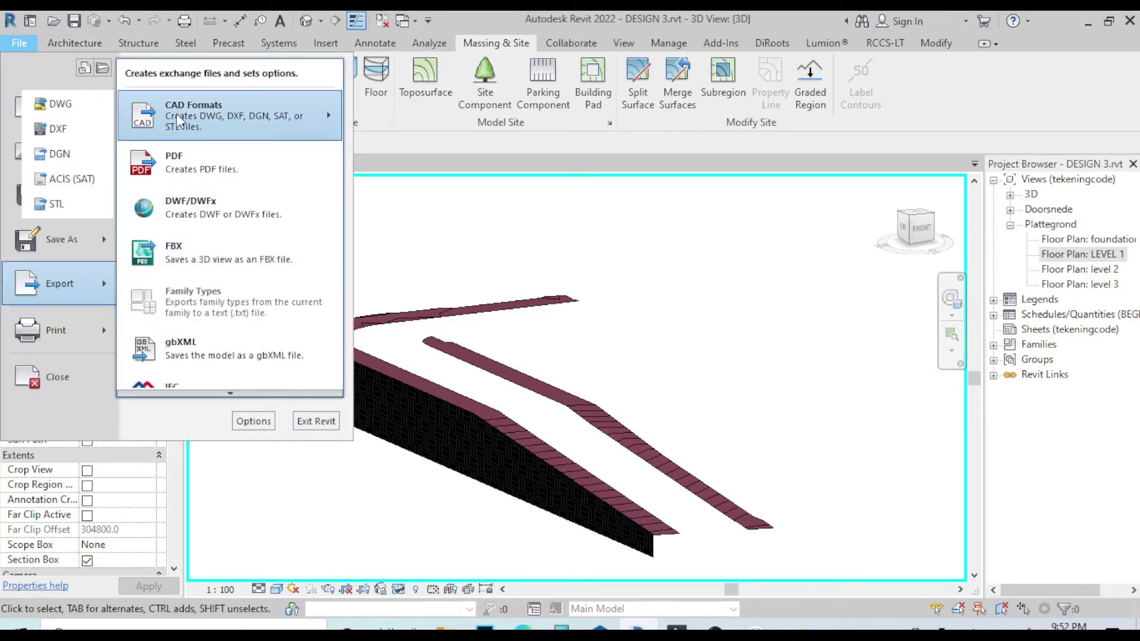
click(76, 104)
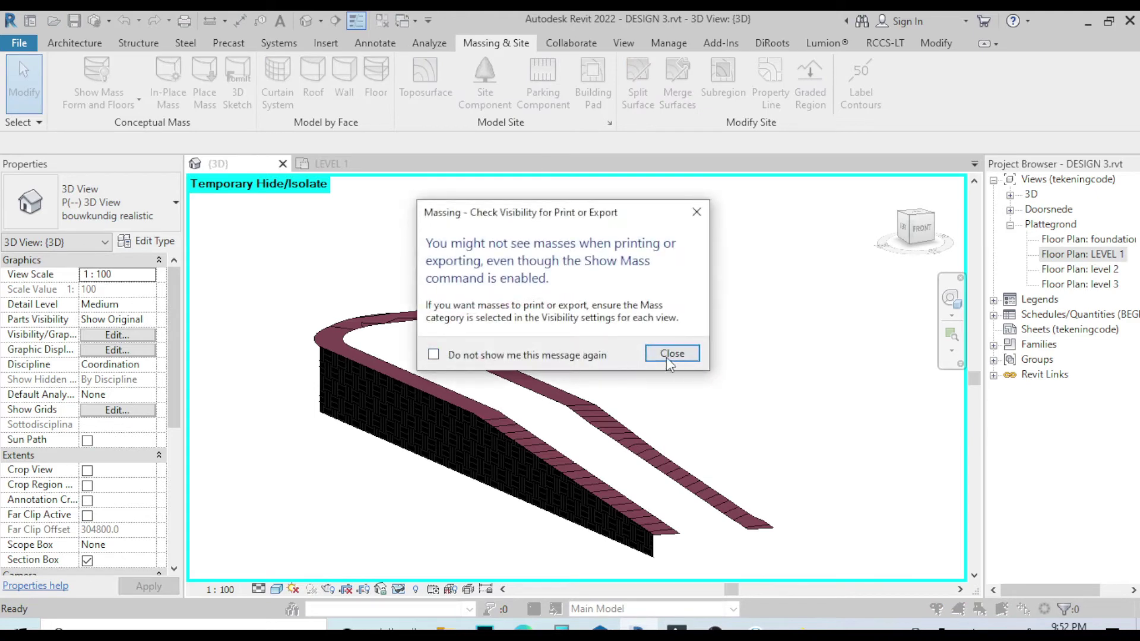
click(659, 356)
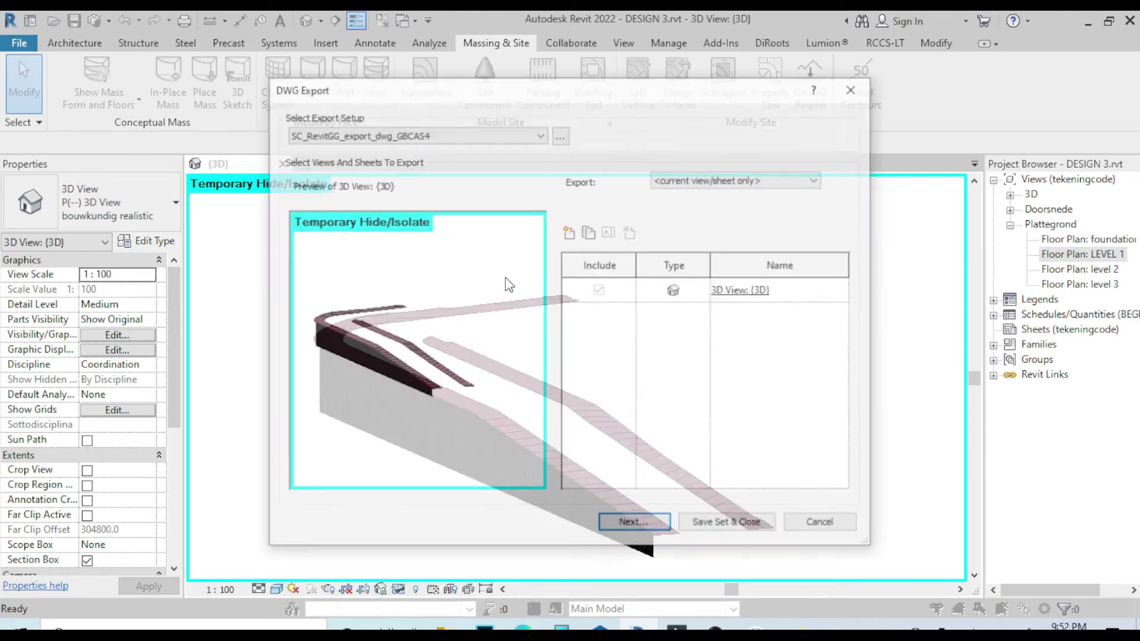
click(622, 528)
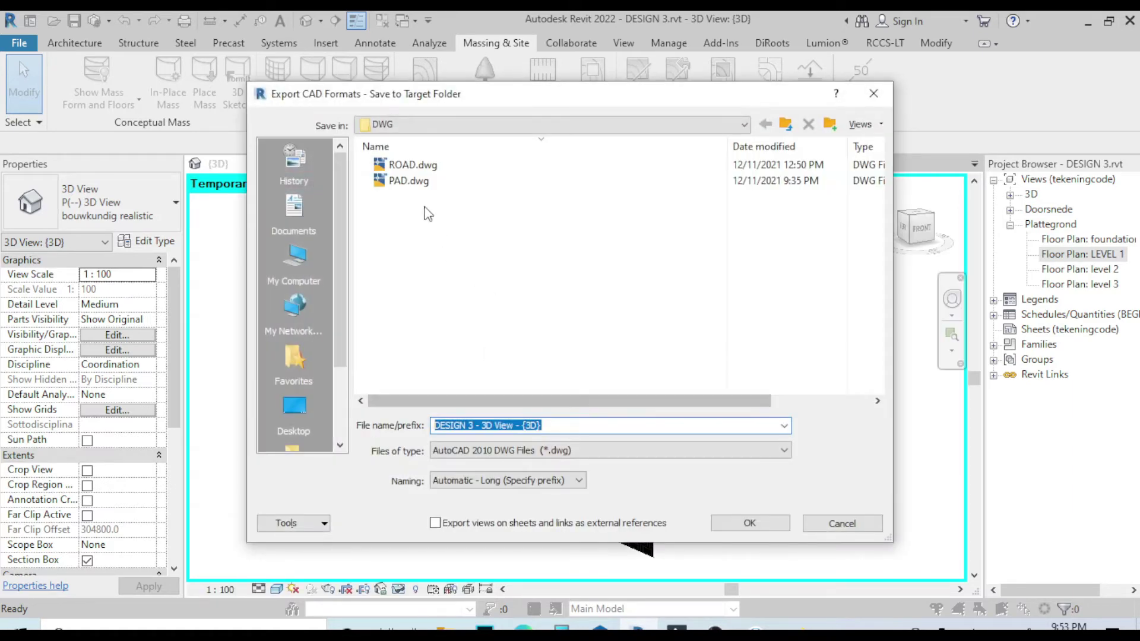
click(402, 186)
click(744, 526)
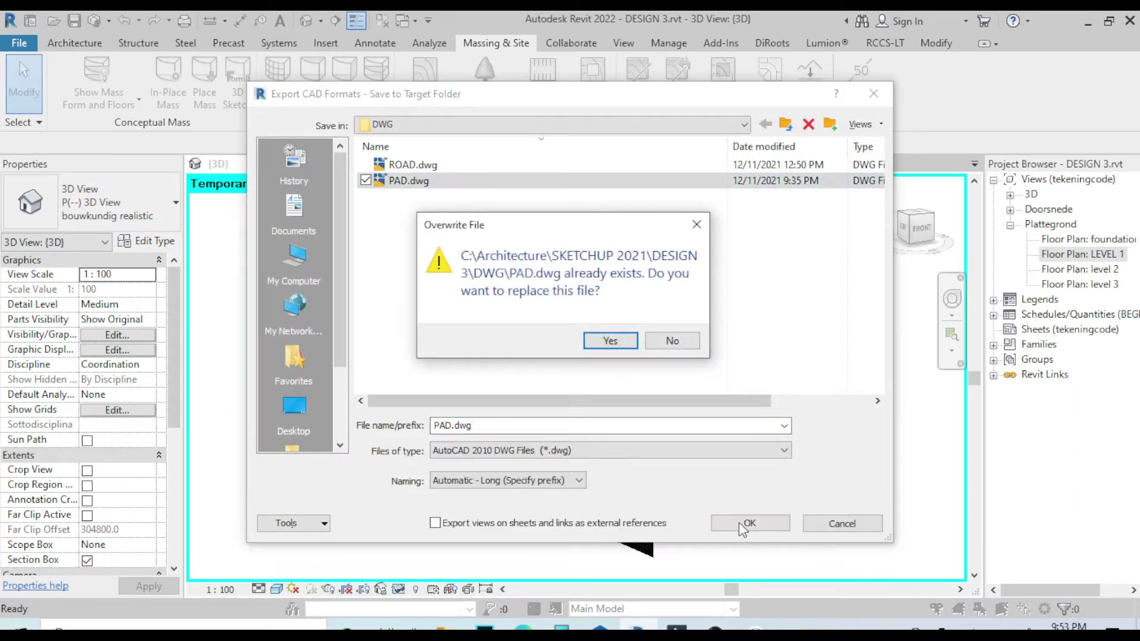
click(611, 342)
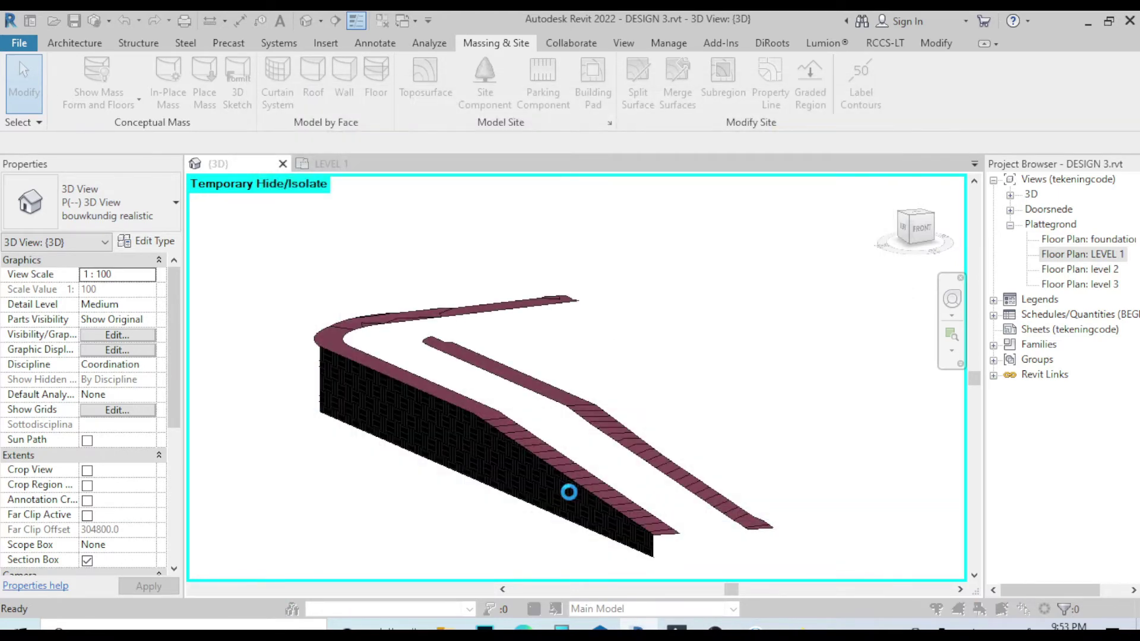
Step: Keep temporary isolation for the export, then create an in-place mass named 'pad'
click(454, 351)
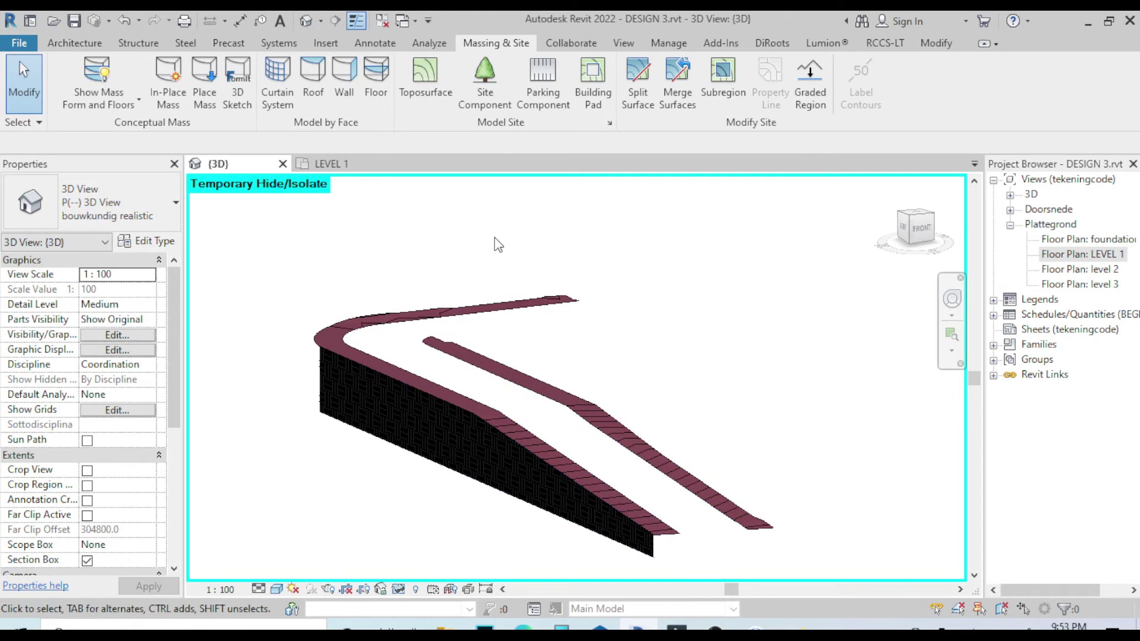
click(163, 82)
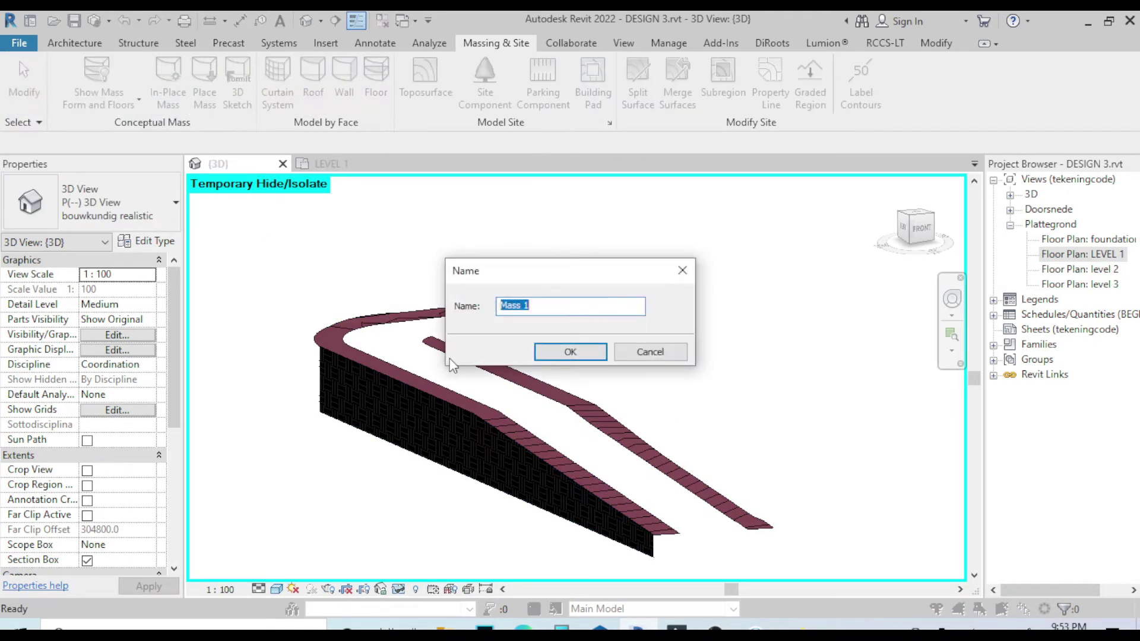
click(565, 354)
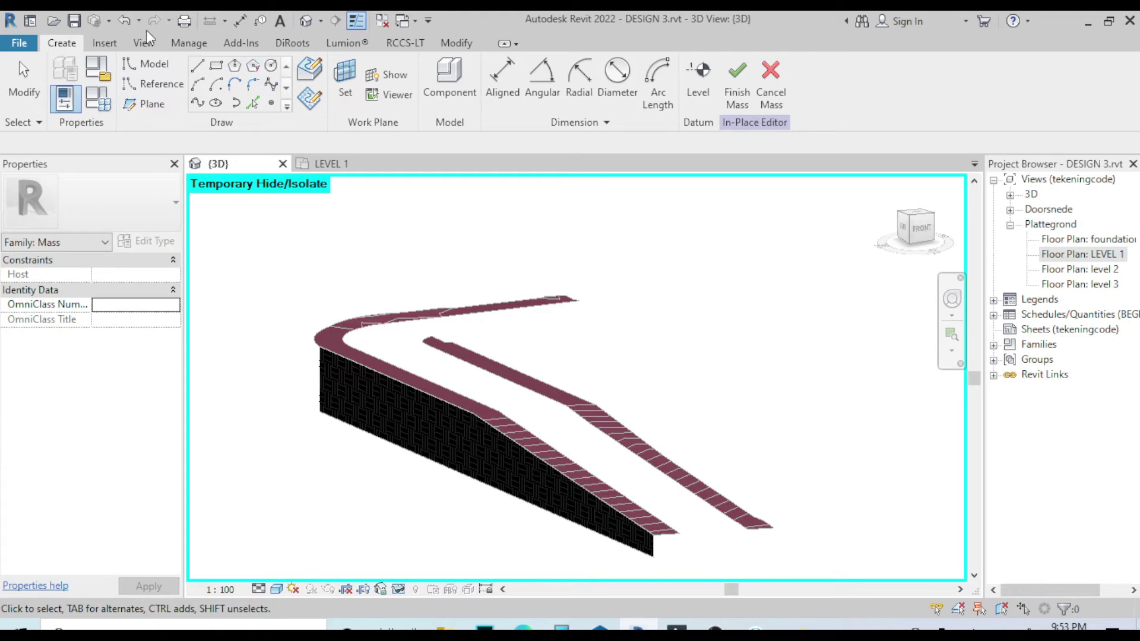
click(104, 43)
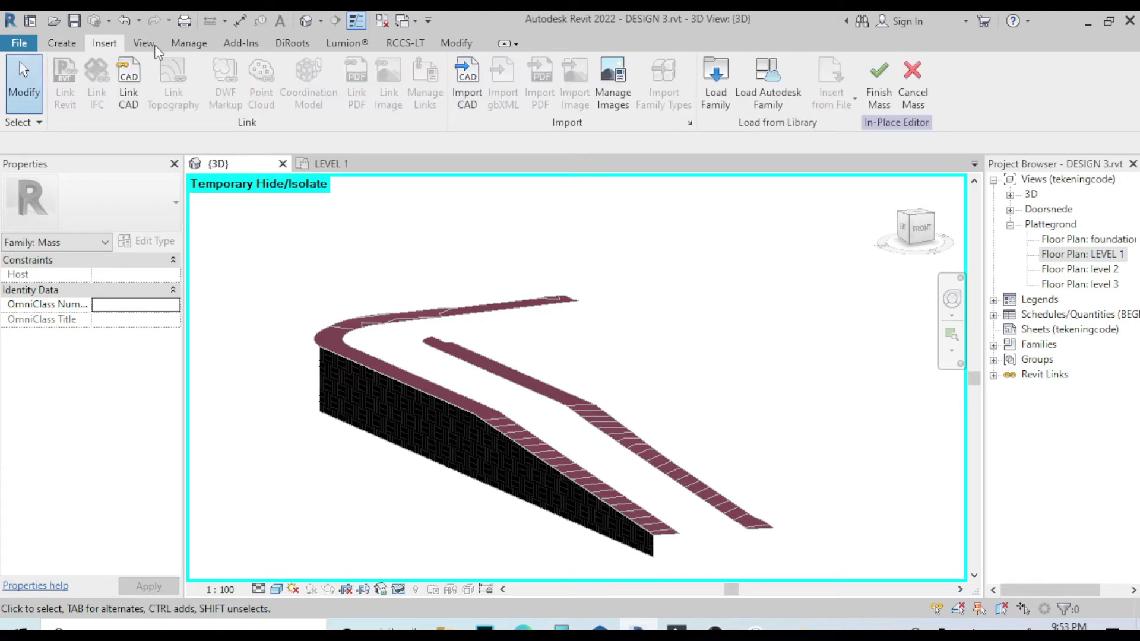
Step: Import PAD.dwg into the pad mass and change its base level to level 1
click(468, 102)
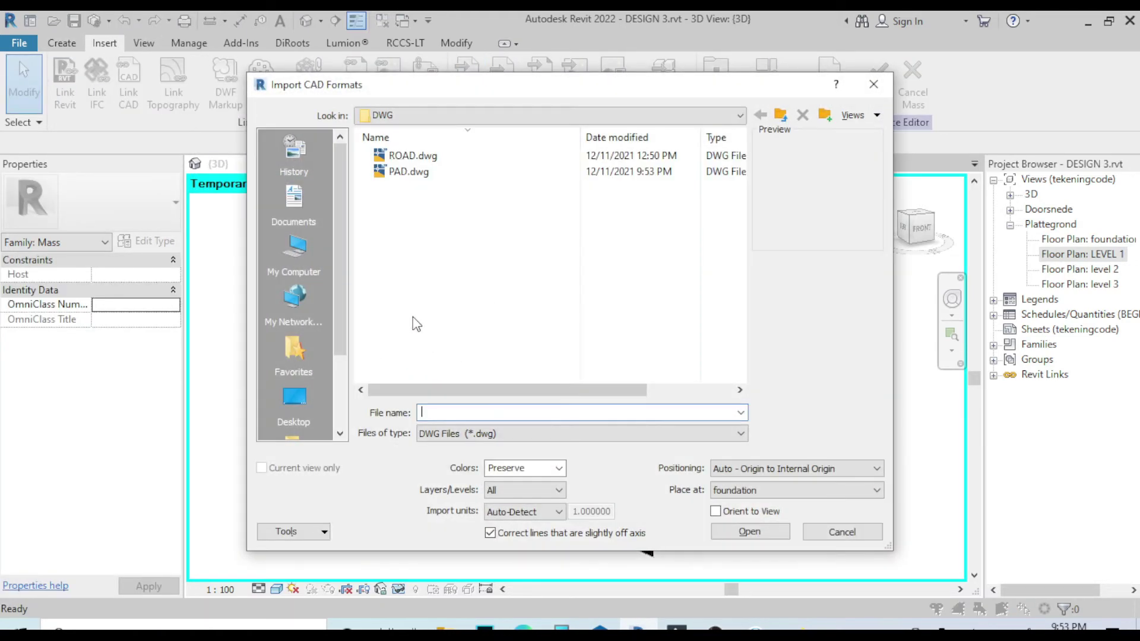
click(402, 173)
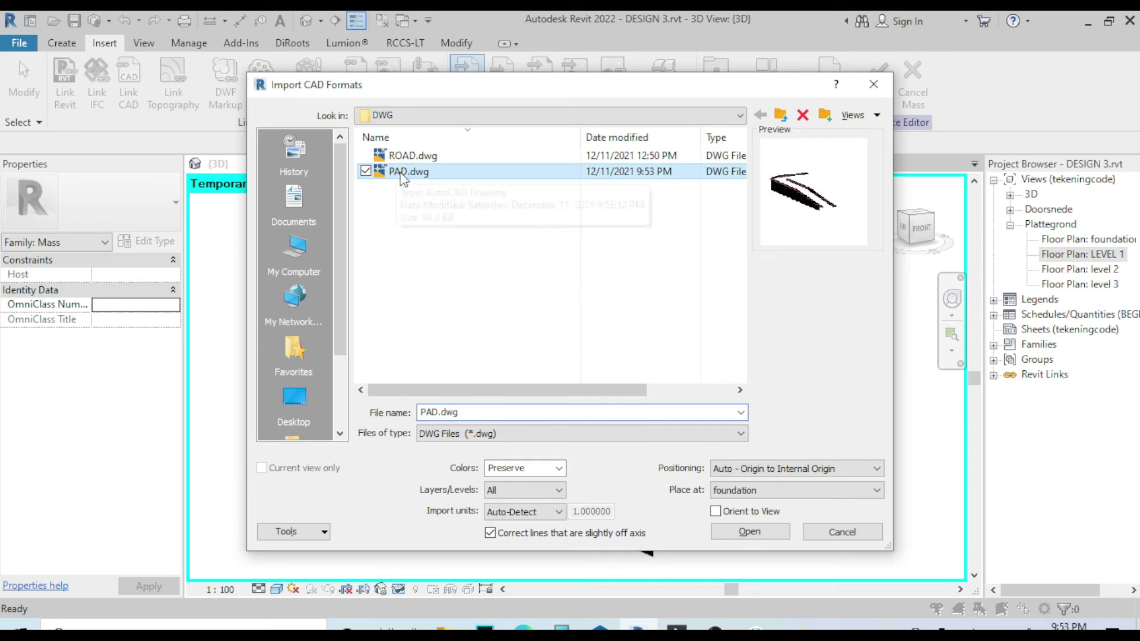
click(749, 532)
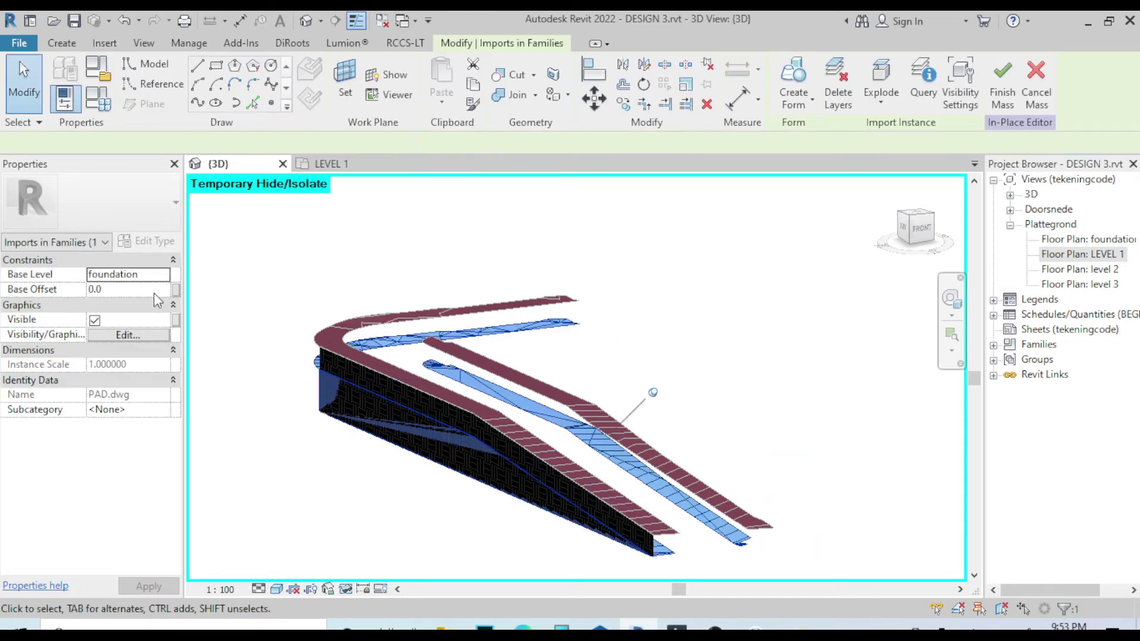
click(163, 276)
click(101, 301)
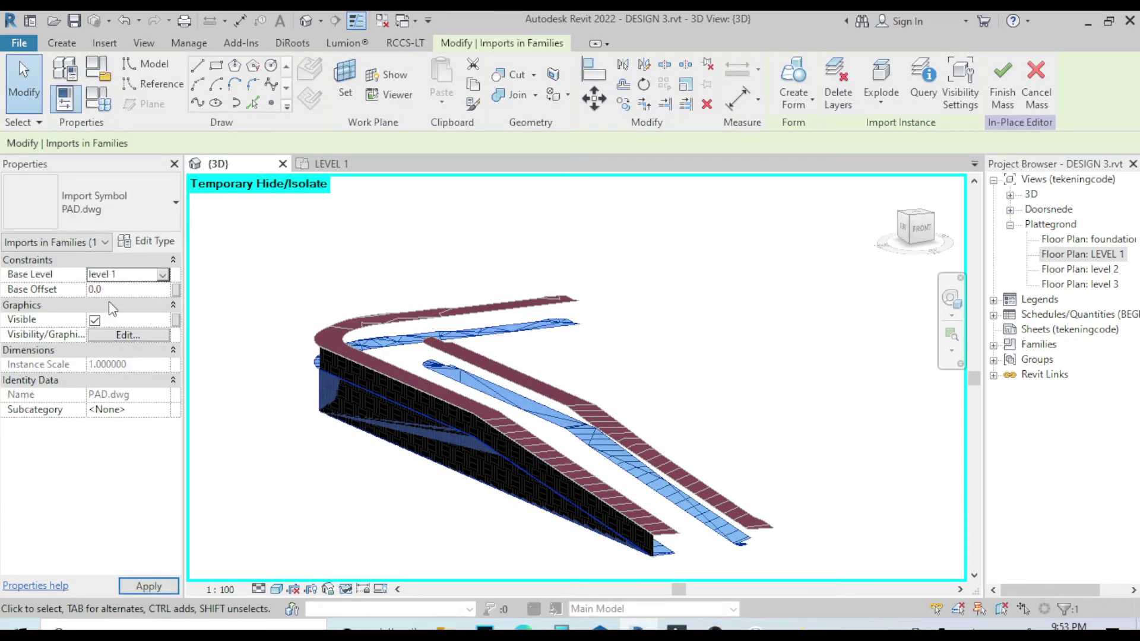
click(382, 252)
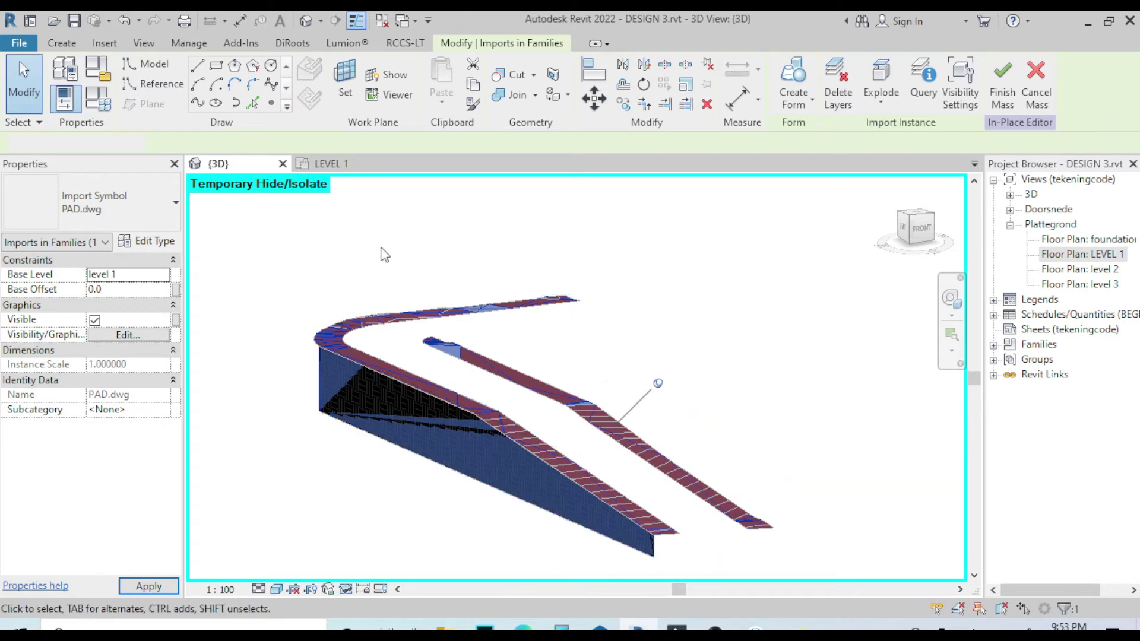
Step: Finish the pad mass, reset temporary isolation, then isolate just the pad mass
click(346, 590)
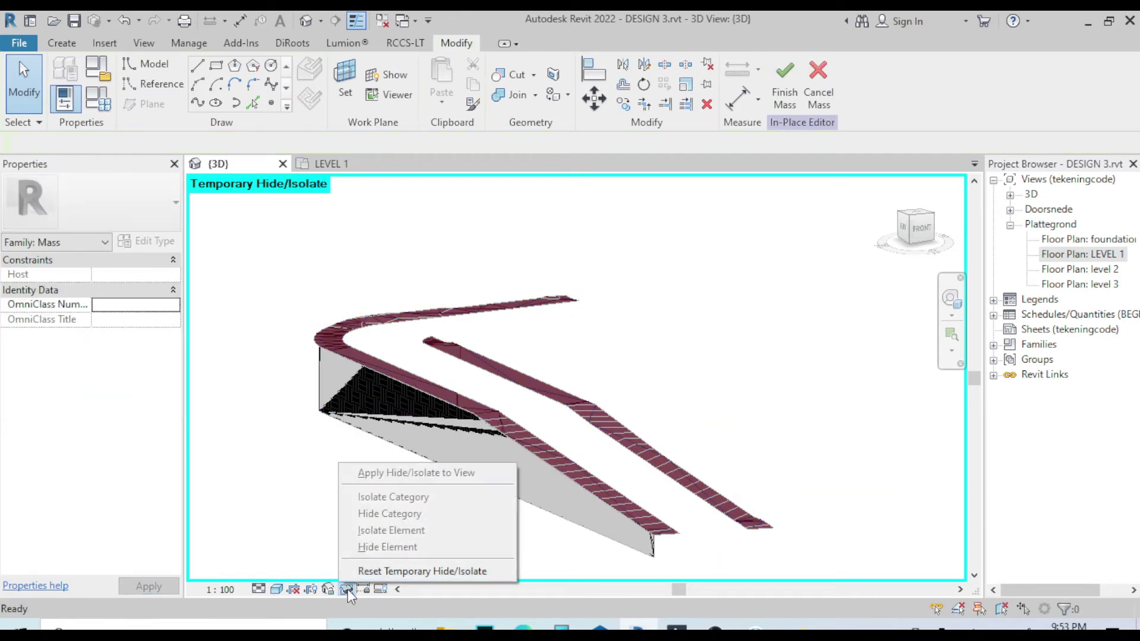
click(787, 88)
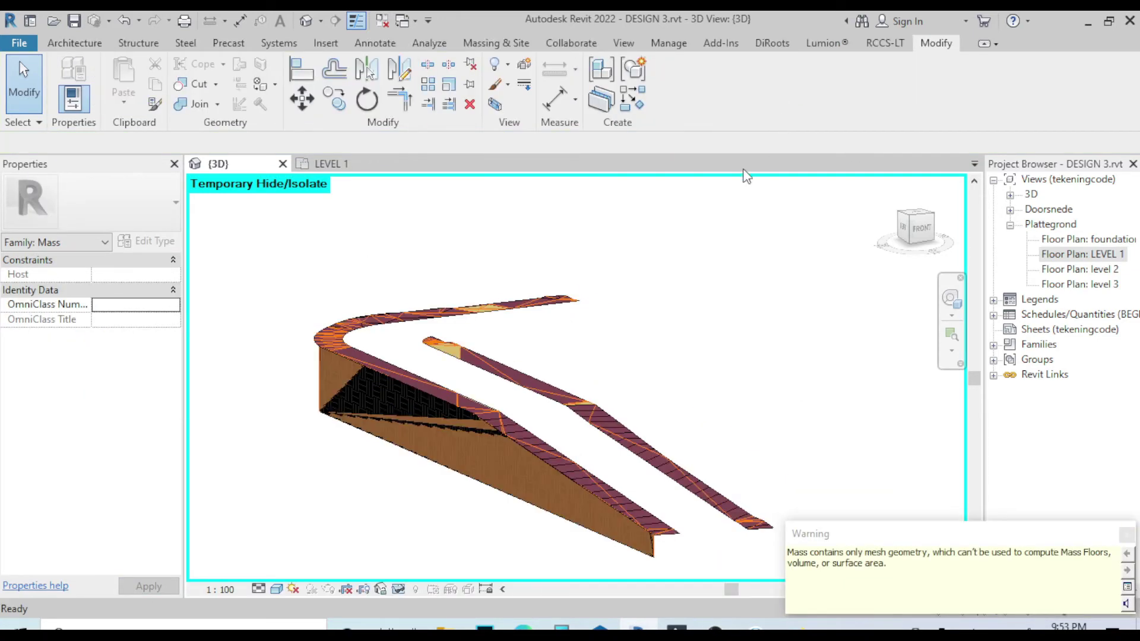
click(399, 589)
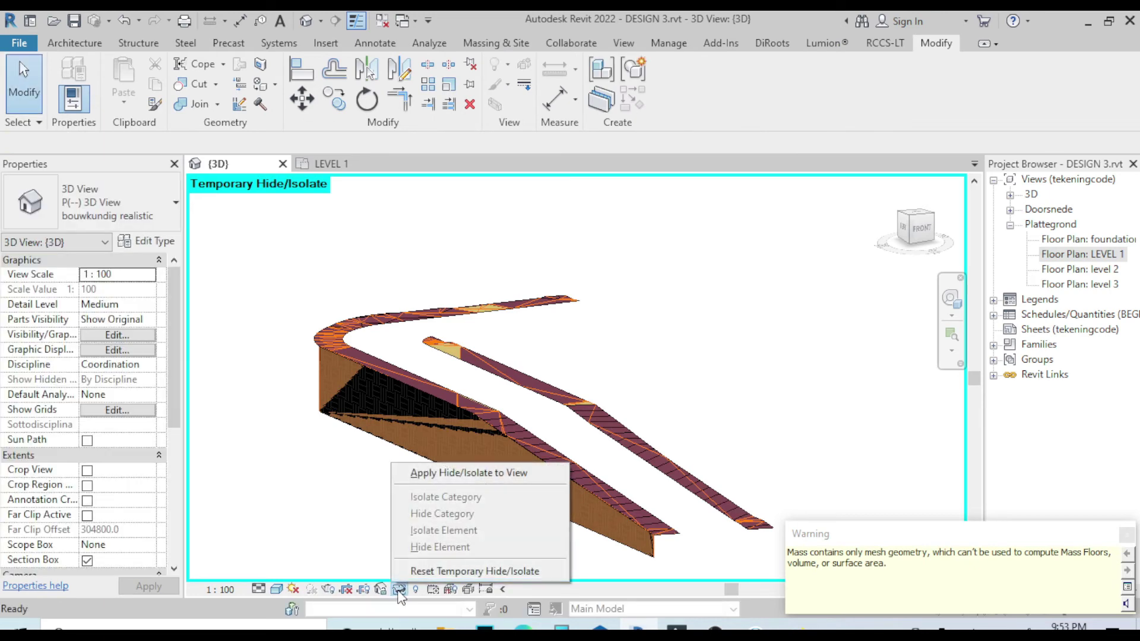
click(437, 571)
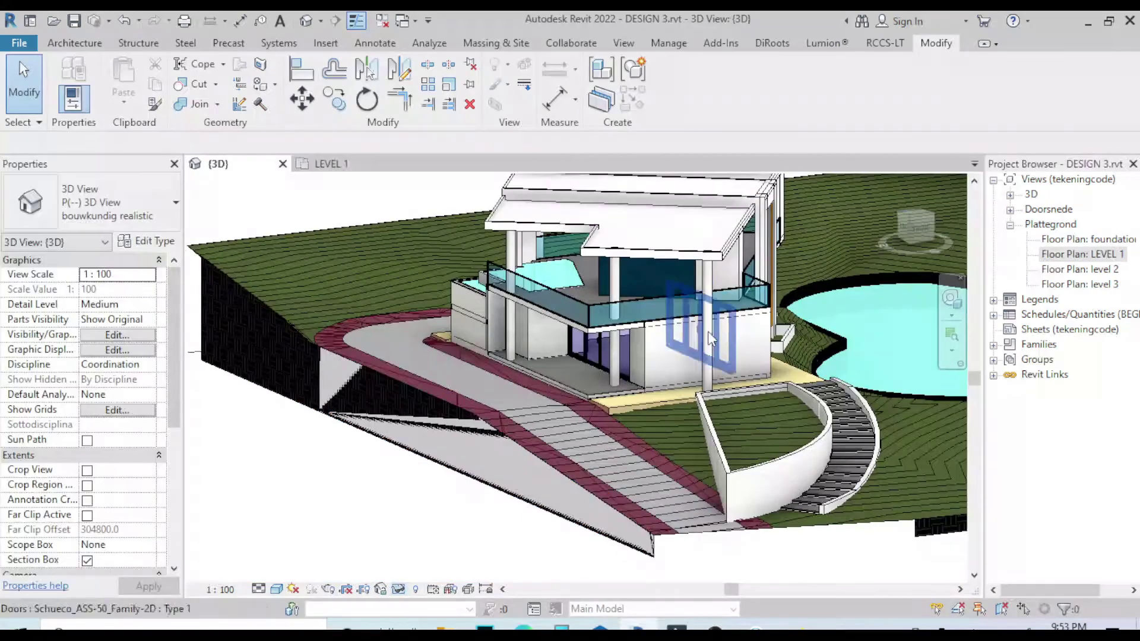
click(337, 354)
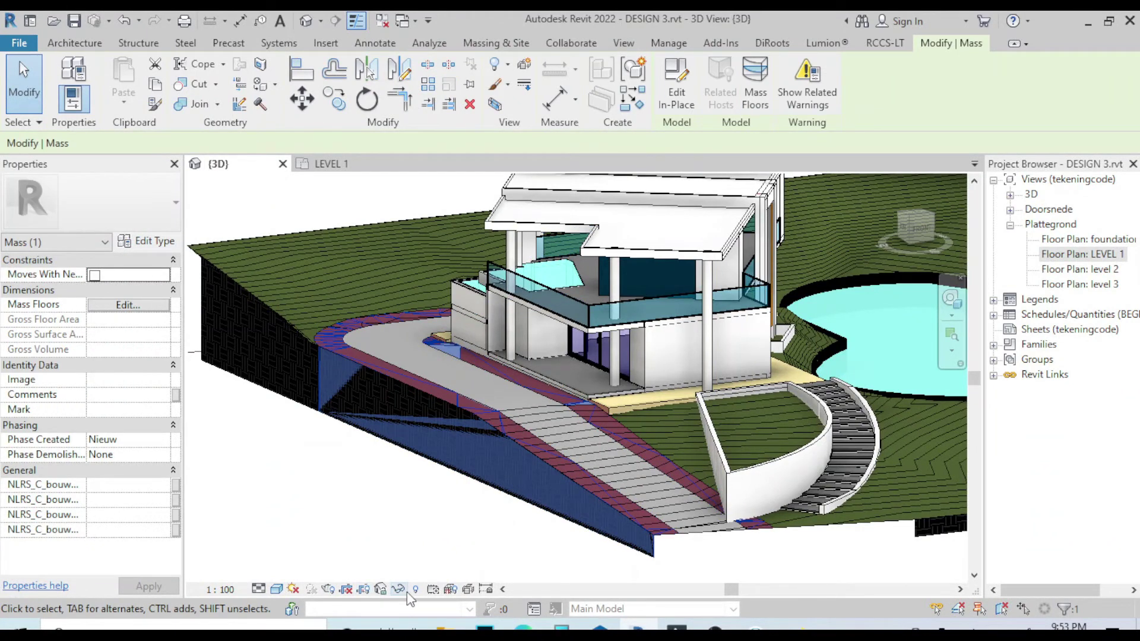
click(398, 590)
click(432, 537)
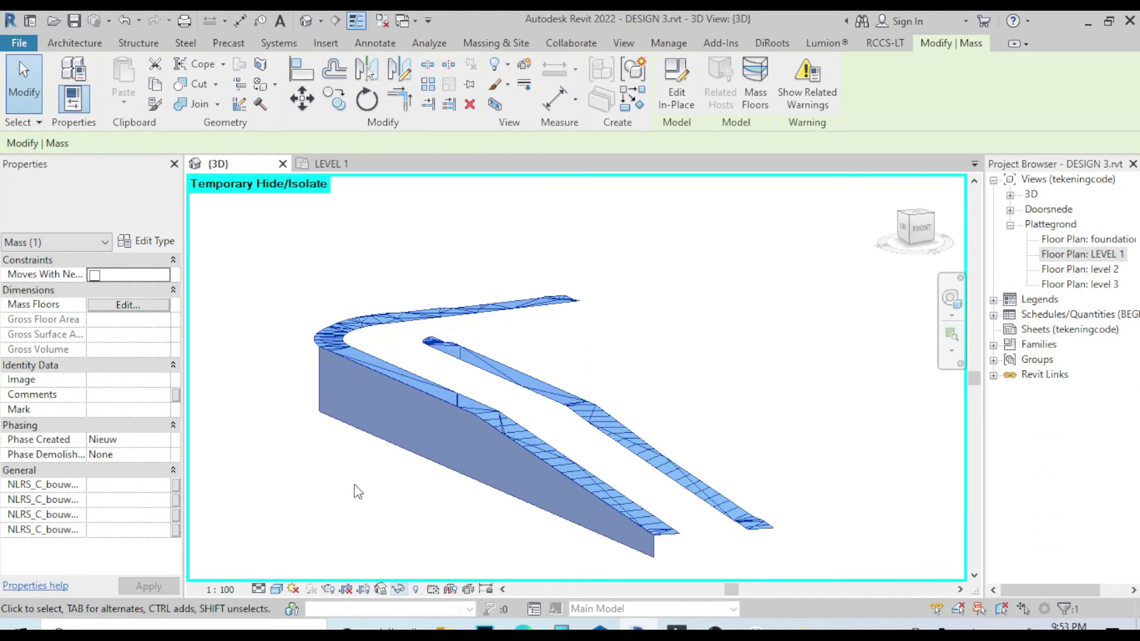
click(358, 492)
scroll(375, 429, down, 3)
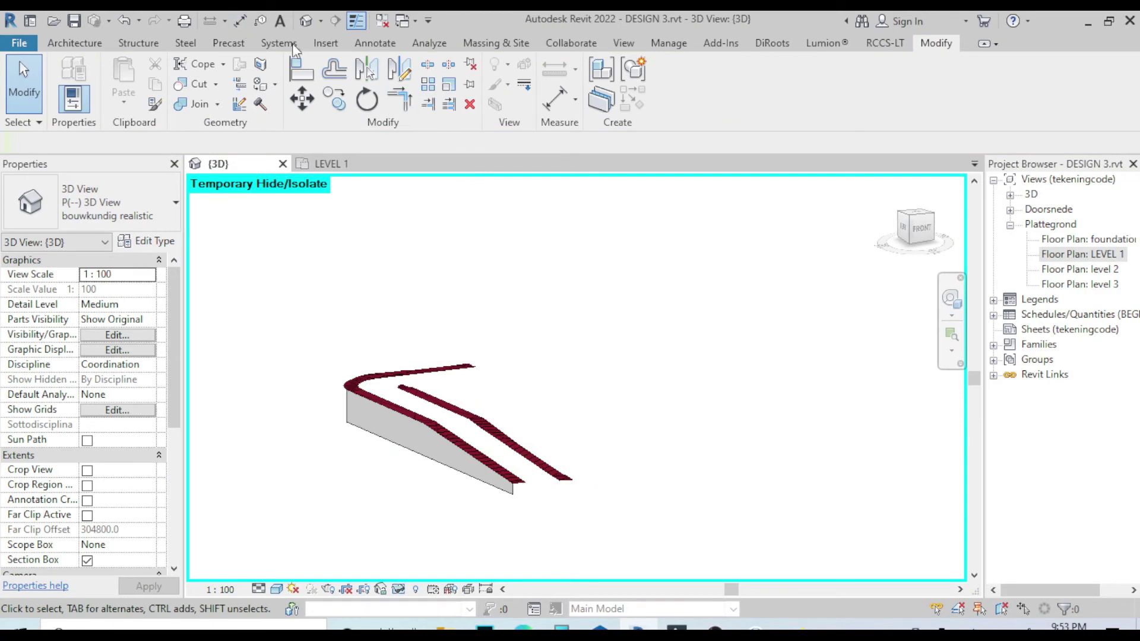
click(496, 42)
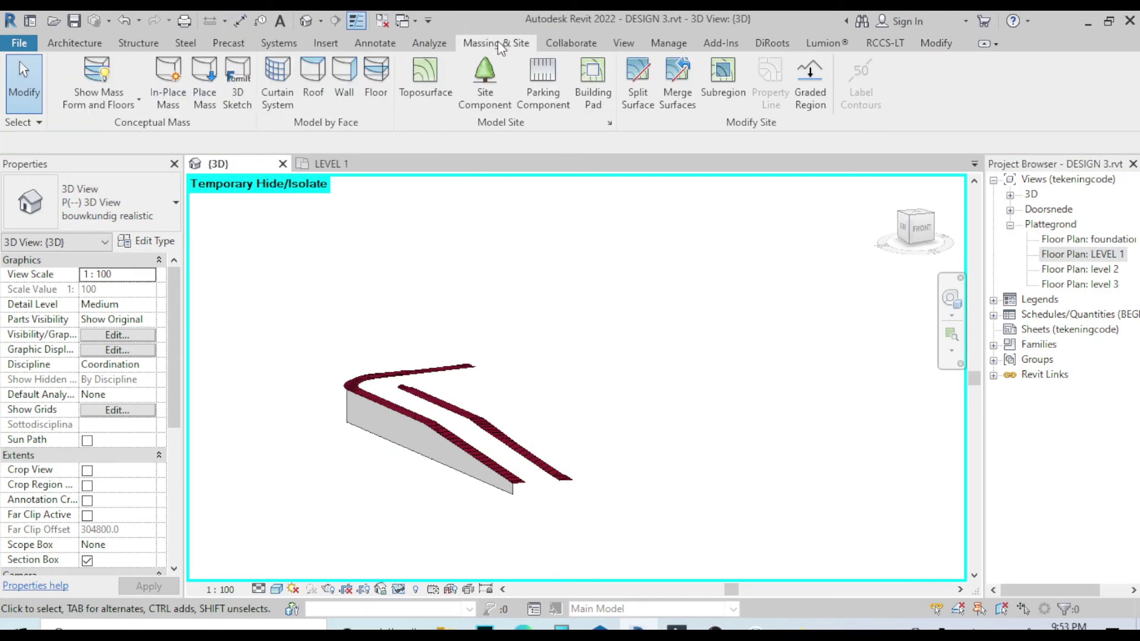
Step: Place a PAD roof by face on the window-selected pad mass faces and restore the full view
click(323, 95)
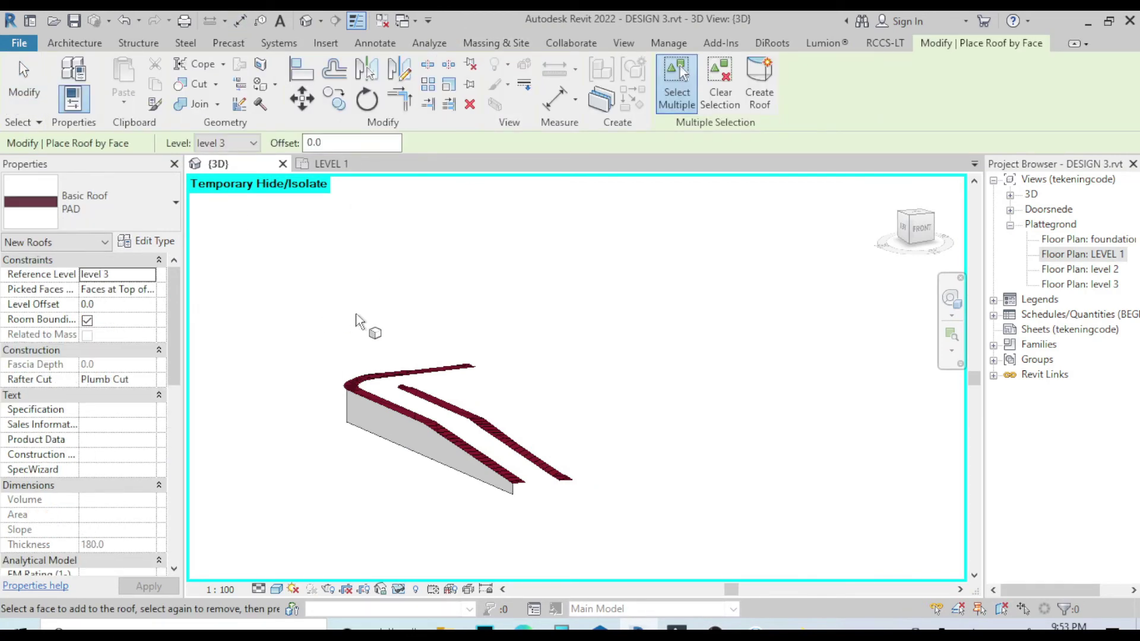
drag(325, 309, 598, 525)
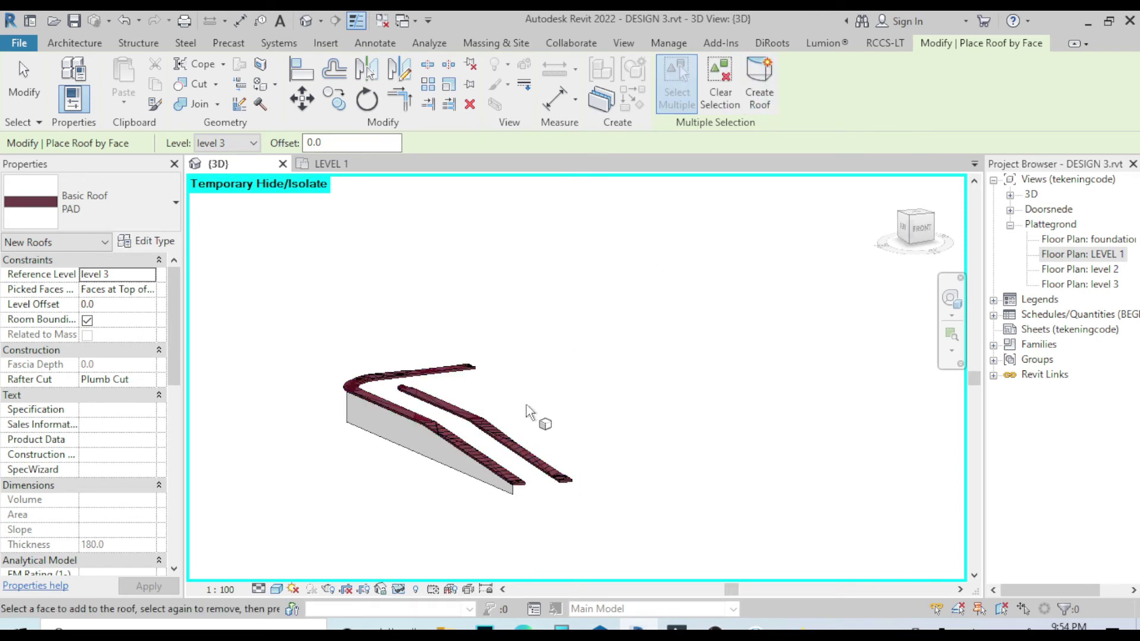
click(399, 589)
click(422, 568)
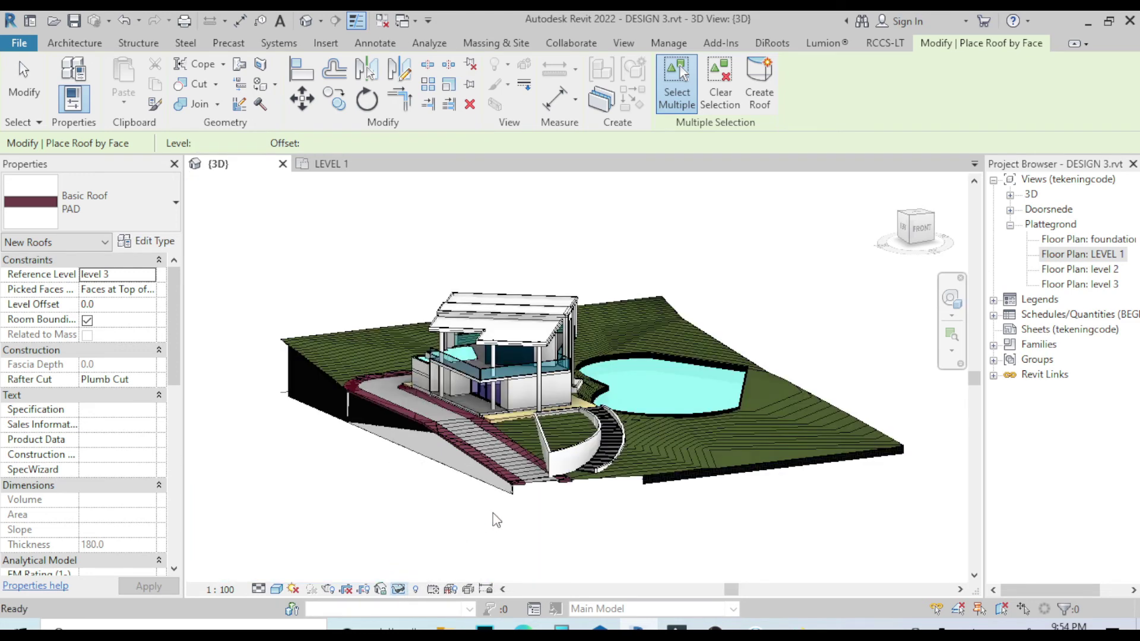
scroll(490, 483, up, 6)
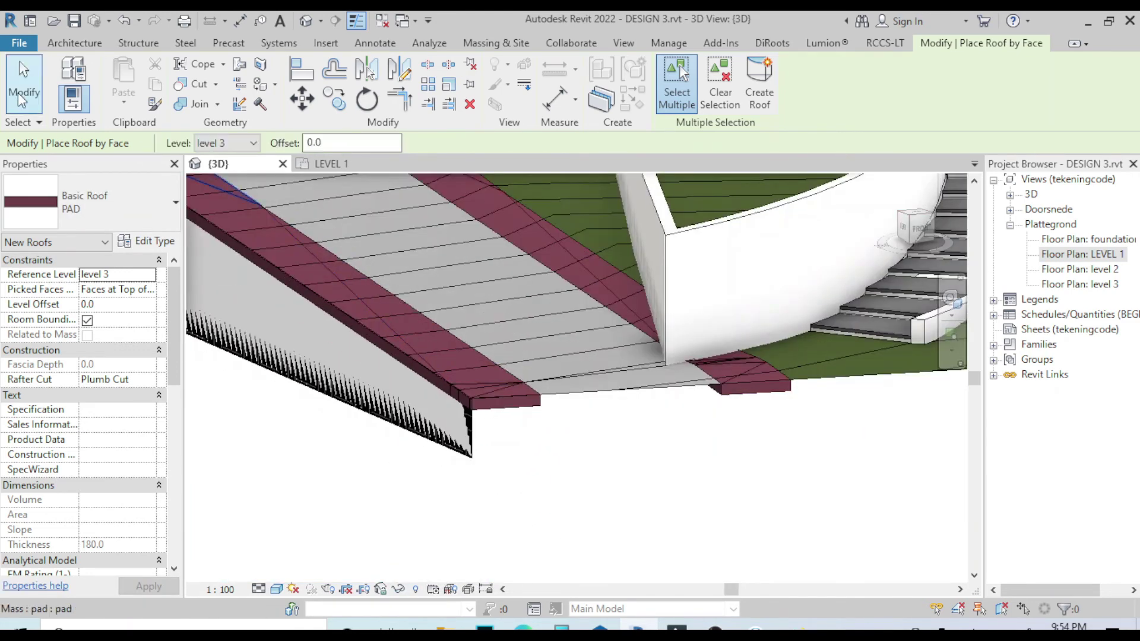
click(18, 92)
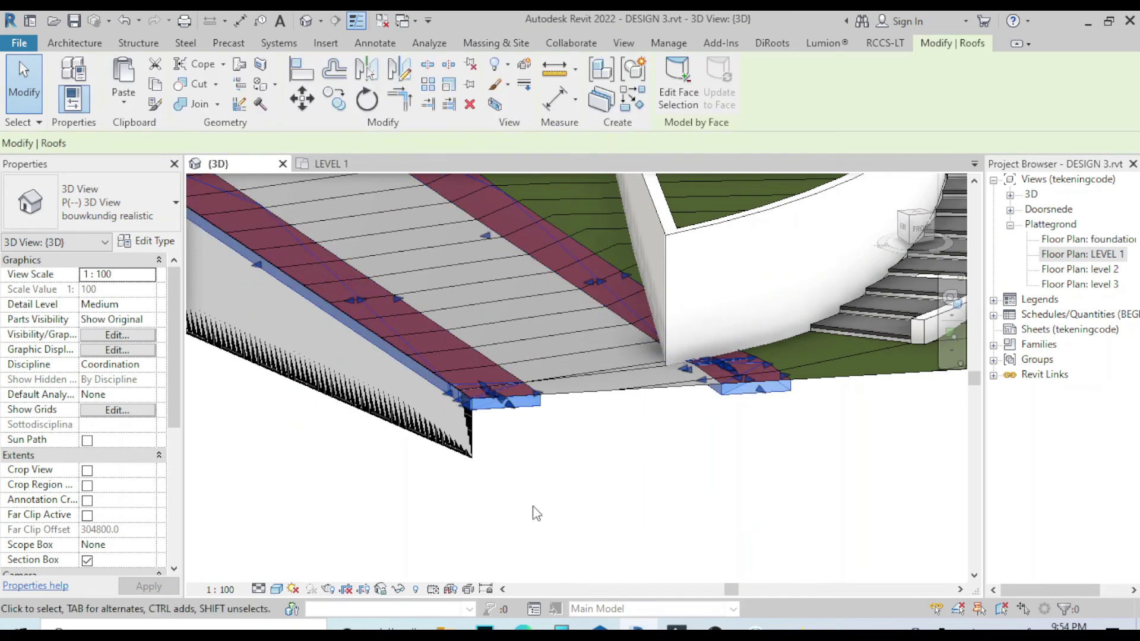